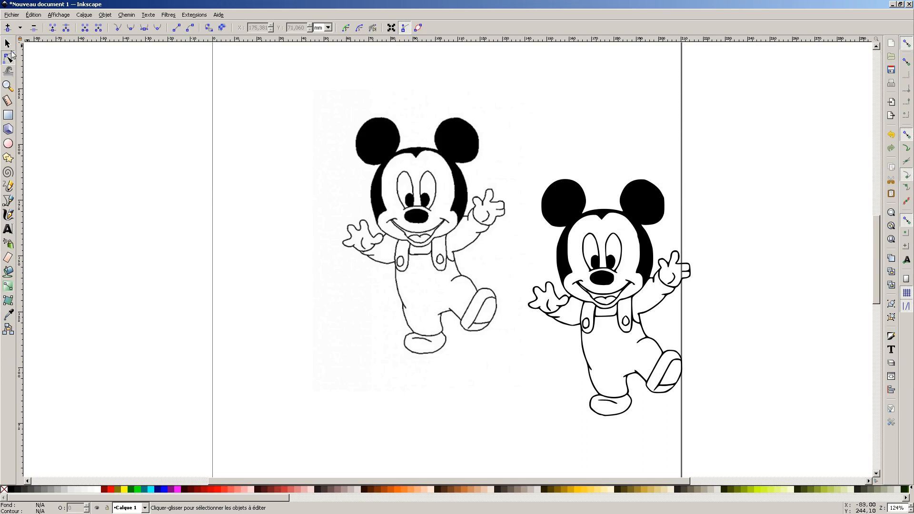
Step: Delete the original bitmap image of the character, keeping the vector tracing
left_click(7, 43)
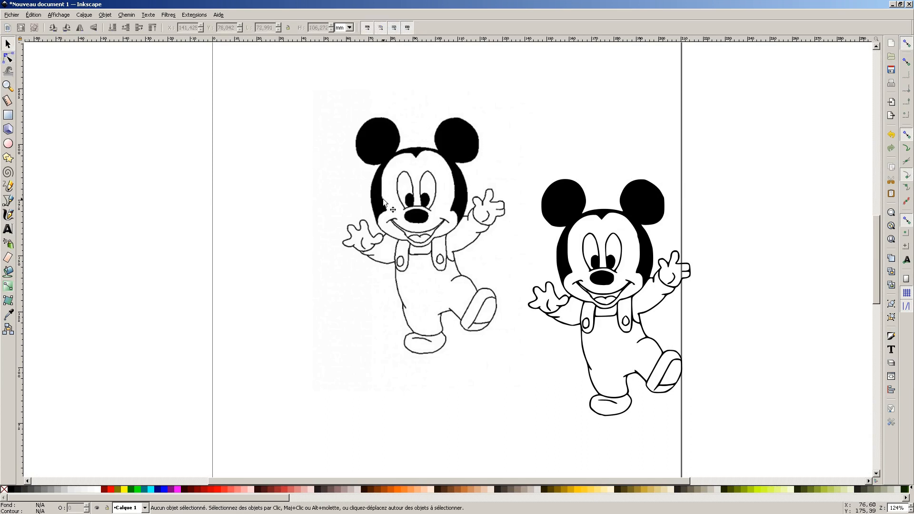
left_click(360, 206)
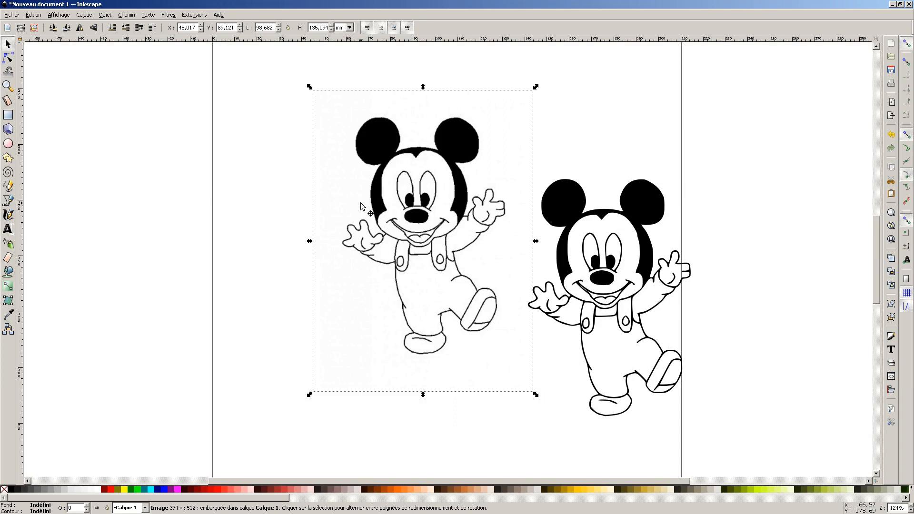
left_click(380, 205)
key("Delete")
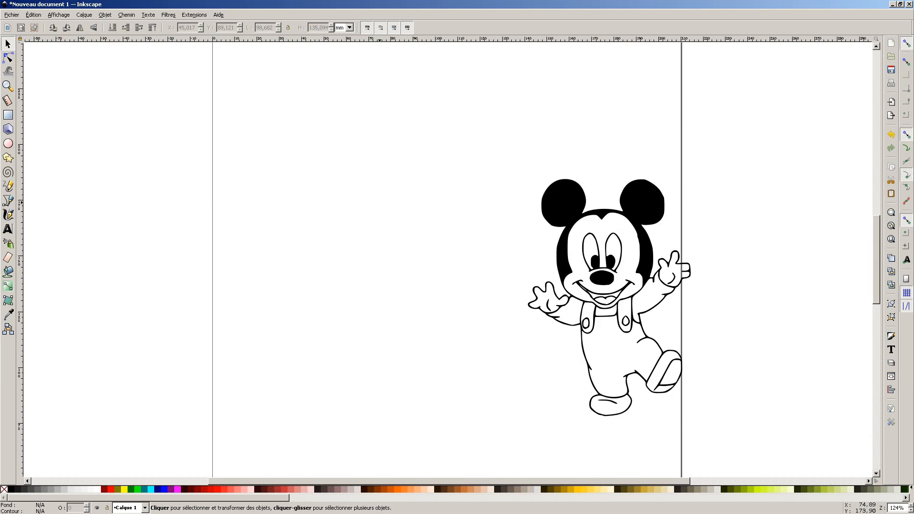
Step: Move the traced vector character up and left from the page's right edge into the space left by the bitmap
left_click(560, 258)
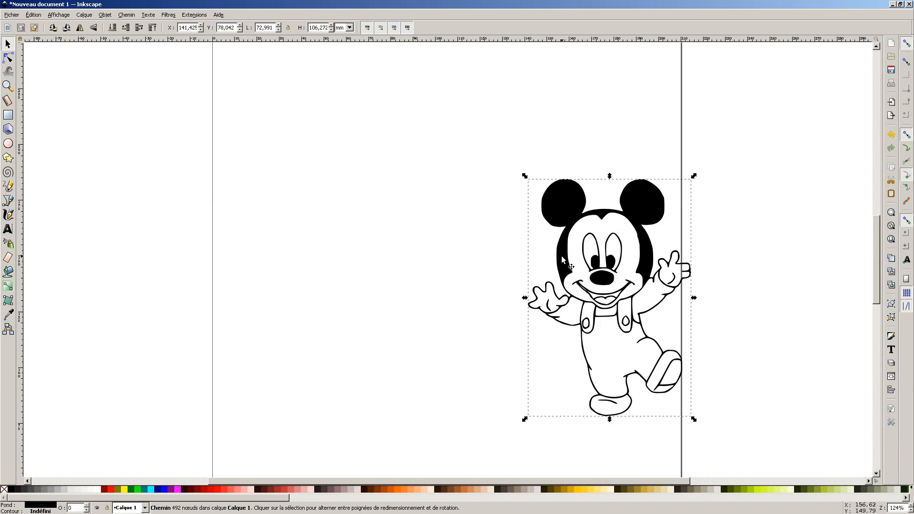
left_click_drag(564, 258, 393, 183)
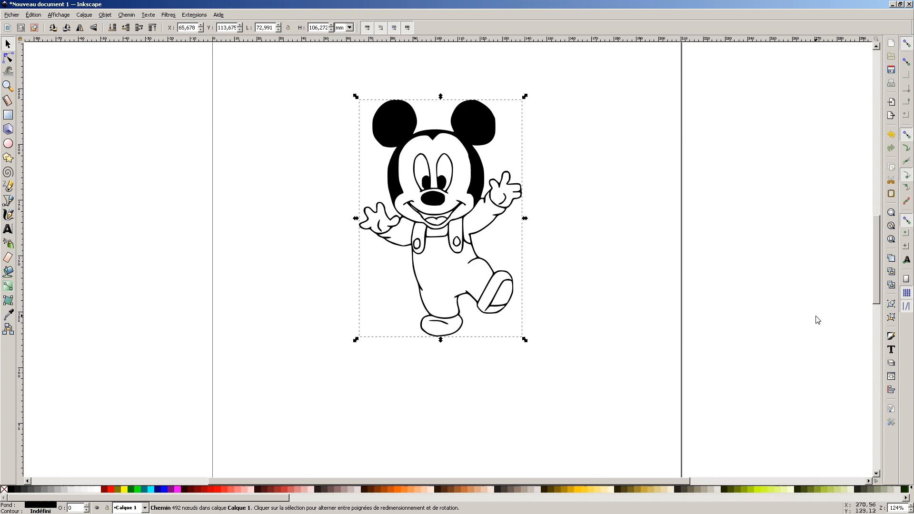
Step: Display the traced path's nodes with the Node tool and examine how they are spread along the character's outlines
left_click(8, 58)
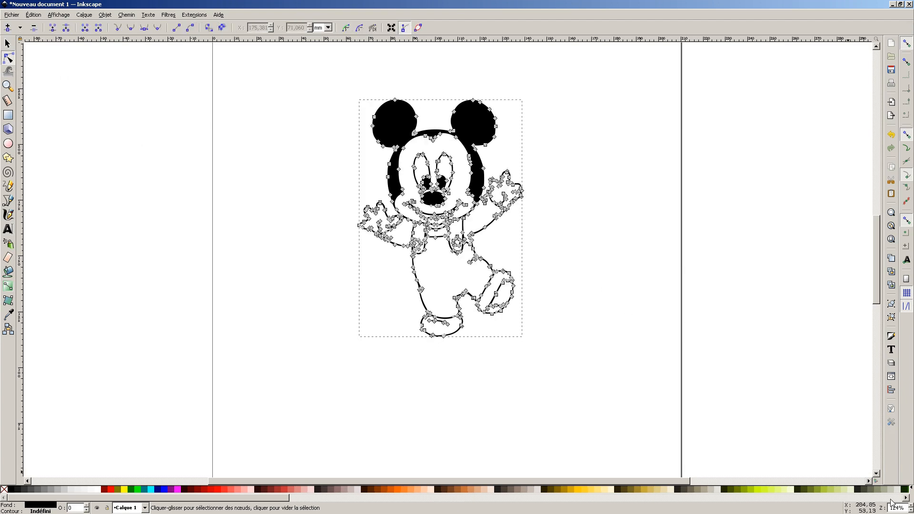
left_click(910, 505)
left_click(910, 506)
left_click(911, 506)
left_click(911, 505)
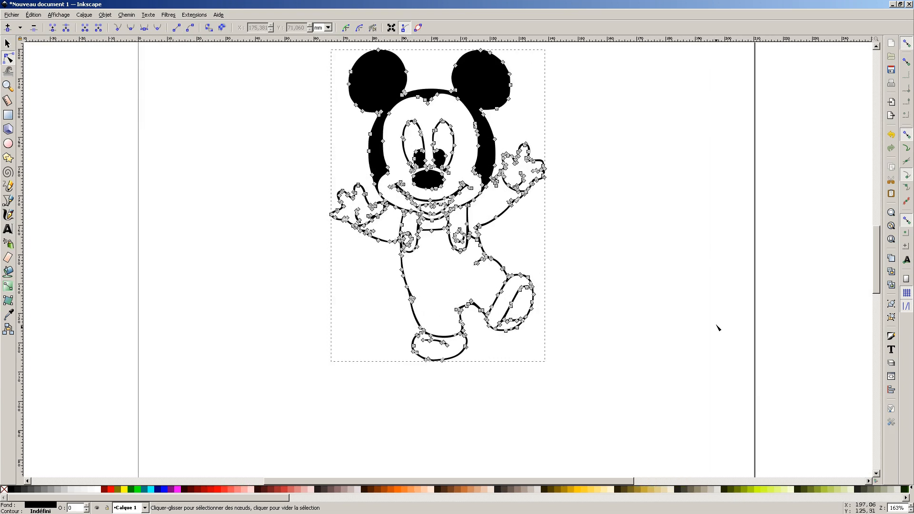
left_click_drag(673, 230, 688, 303)
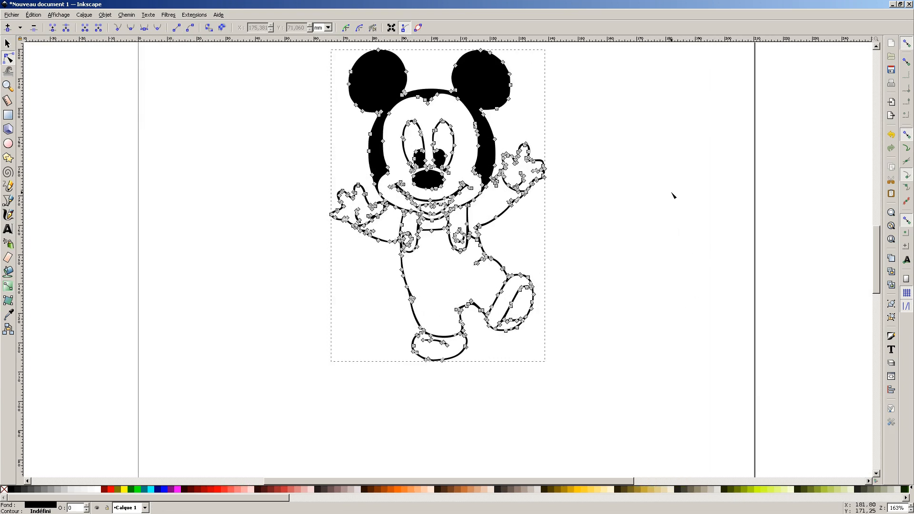
right_click(671, 191)
left_click(636, 204)
scroll(607, 178, "down", 2)
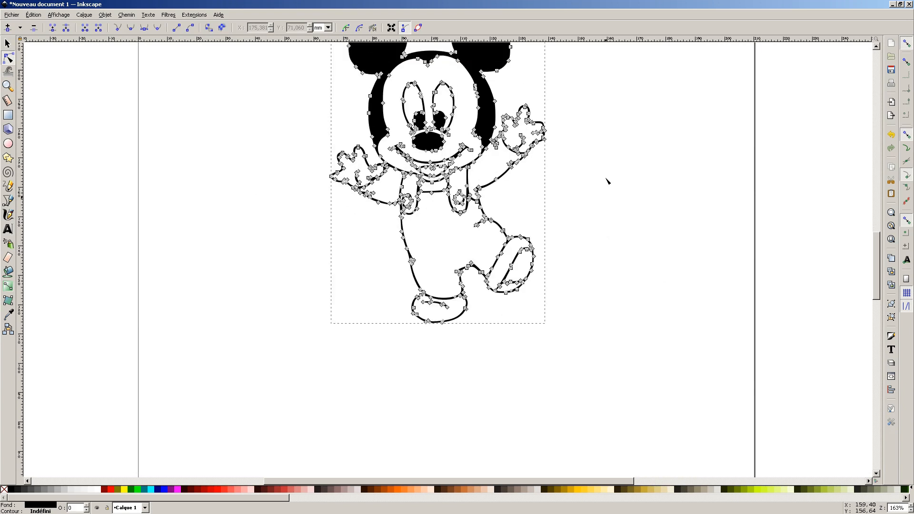
scroll(608, 178, "up", 6)
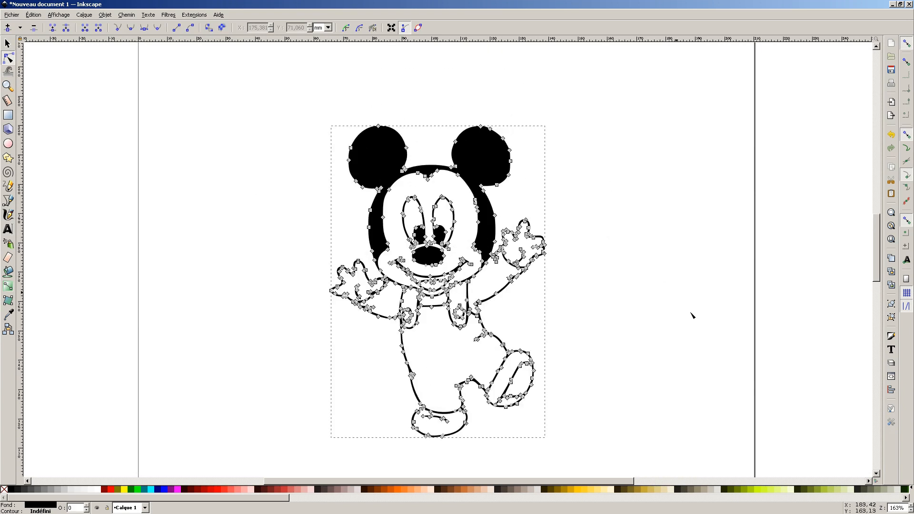
left_click(910, 506)
left_click(910, 506)
left_click(910, 505)
left_click(910, 506)
left_click(910, 505)
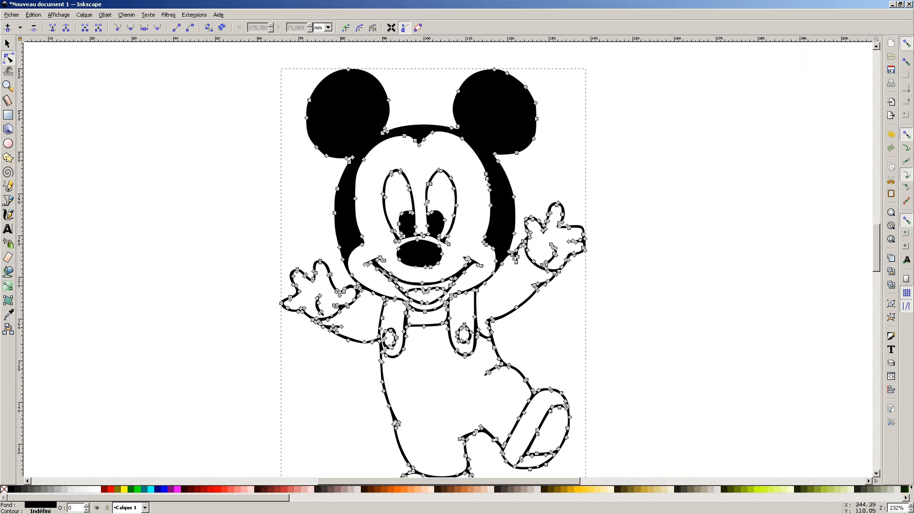
left_click(608, 116)
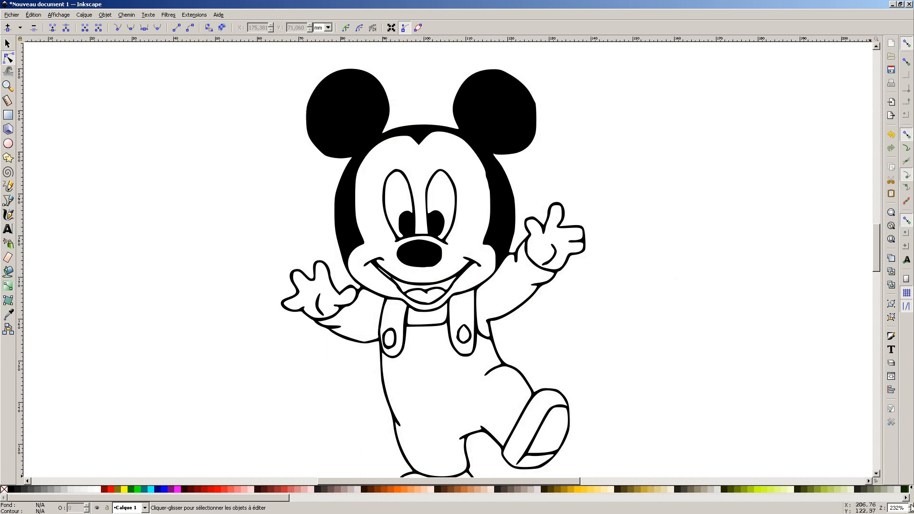
Step: Examine the character's head and ear contours up close for uneven curves left by the tracing
scroll(910, 509, "up", 5)
scroll(733, 295, "up", 3)
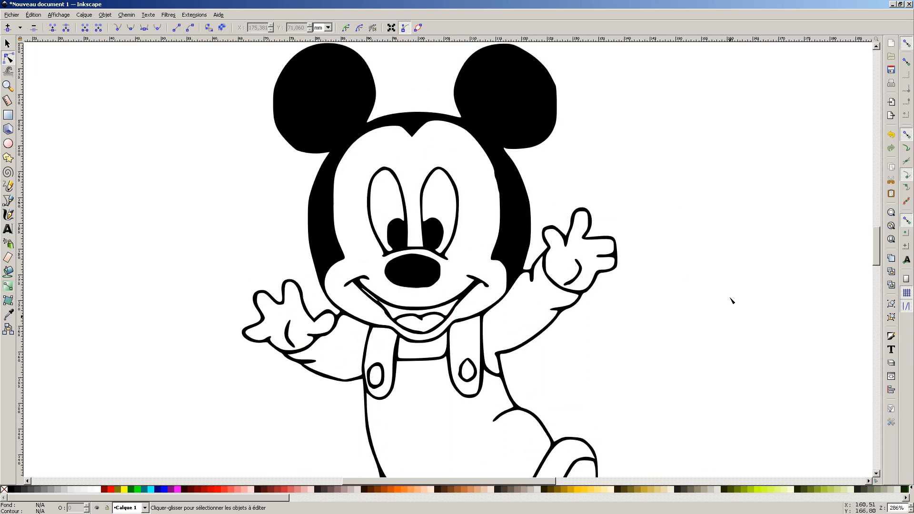
scroll(735, 306, "up", 4)
scroll(736, 306, "down", 10)
scroll(737, 306, "up", 5)
scroll(742, 306, "up", 2)
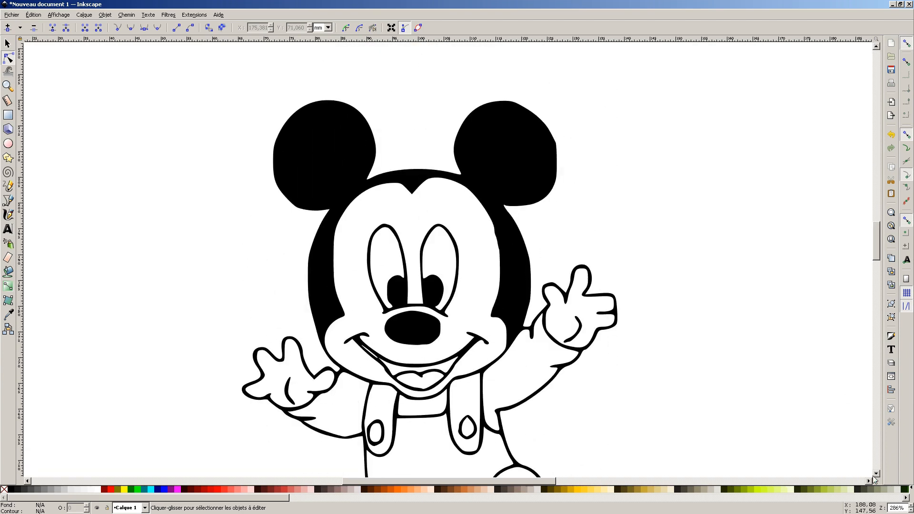
left_click(909, 505)
left_click(910, 506)
left_click(910, 505)
left_click(910, 505)
scroll(726, 245, "up", 3)
scroll(726, 245, "down", 5)
scroll(727, 246, "up", 10)
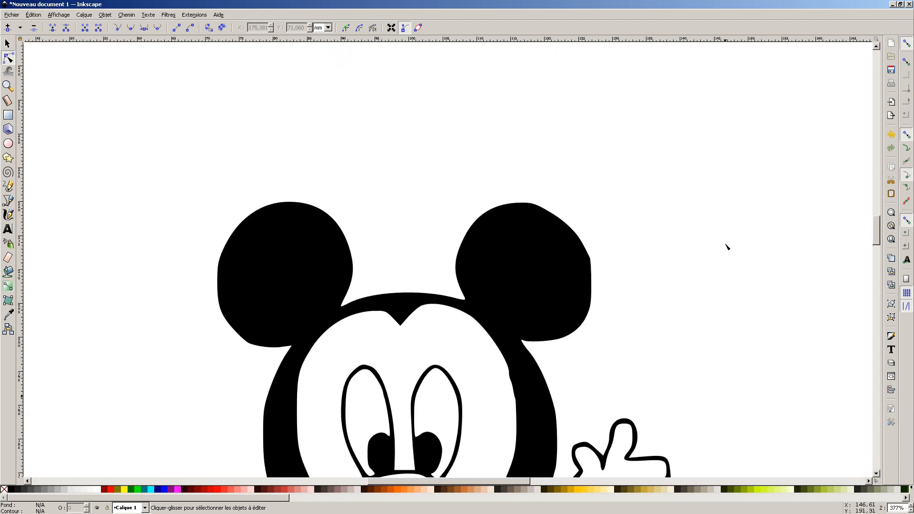
scroll(726, 246, "down", 7)
scroll(726, 246, "up", 4)
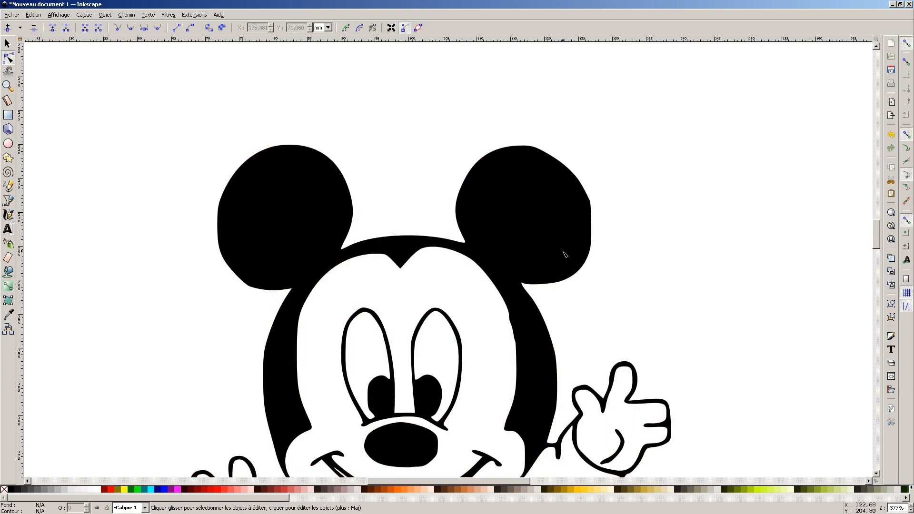
Step: Move the node on the right ear's outer edge up to about X 126.35, Y 212.90 mm and try bending the curve with a neighbouring handle
left_click(592, 200)
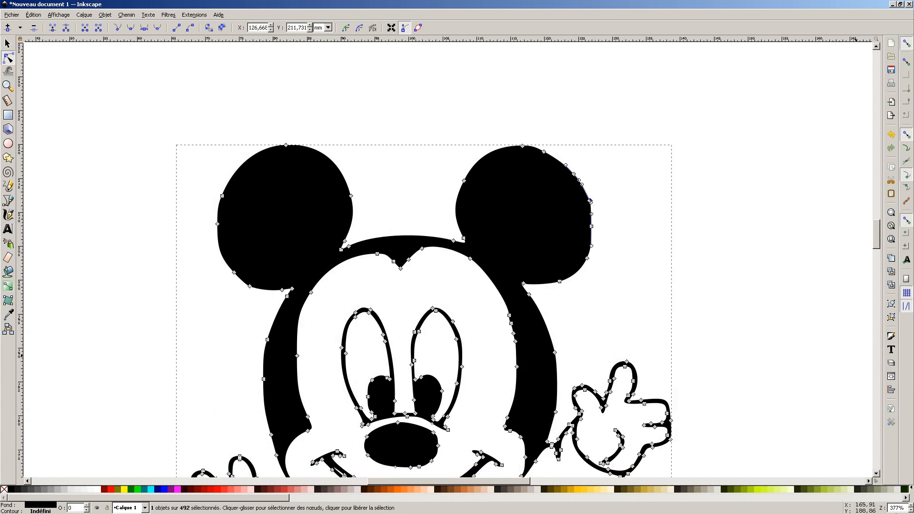
left_click(910, 505)
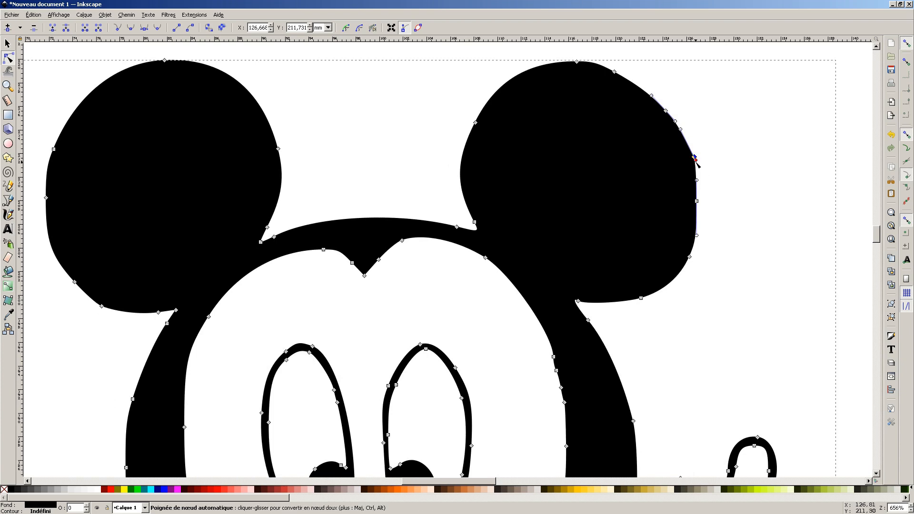
left_click_drag(696, 161, 691, 143)
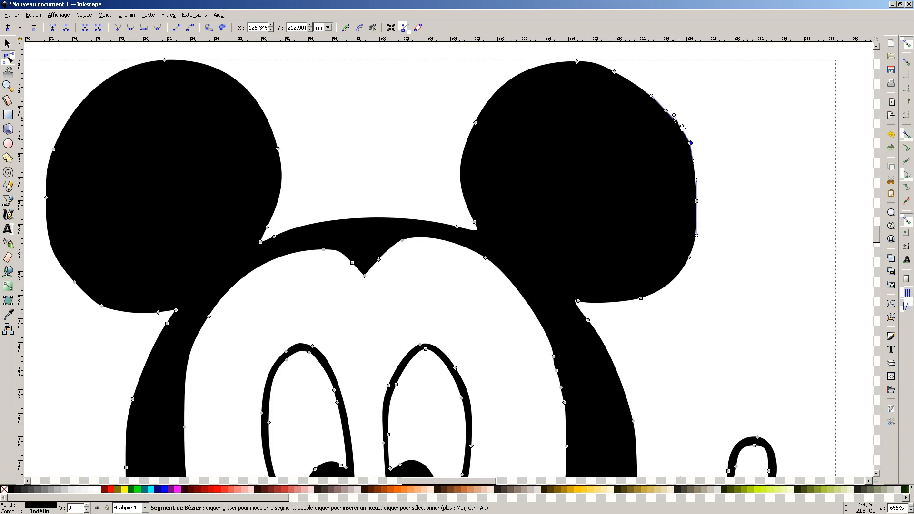
mouse_move(674, 116)
left_mouse_down()
mouse_move(665, 110)
mouse_move(682, 110)
left_mouse_up()
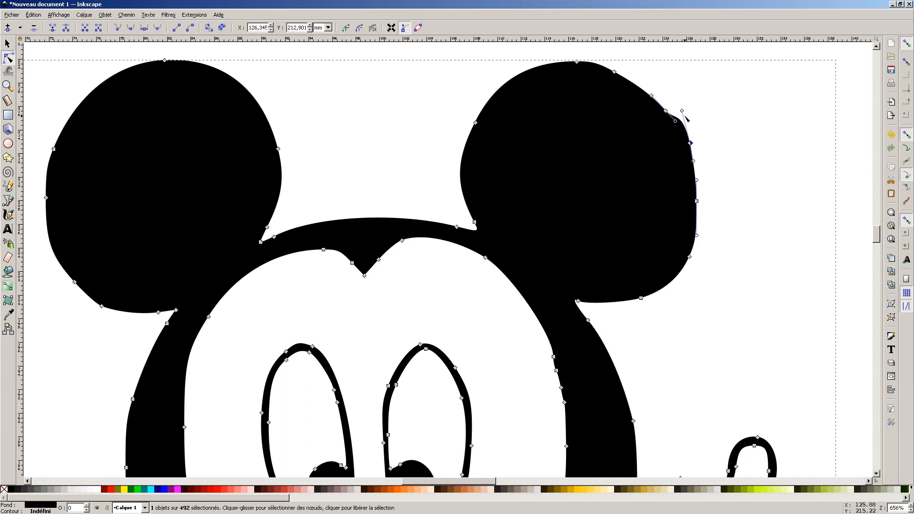
left_click_drag(682, 111, 674, 115)
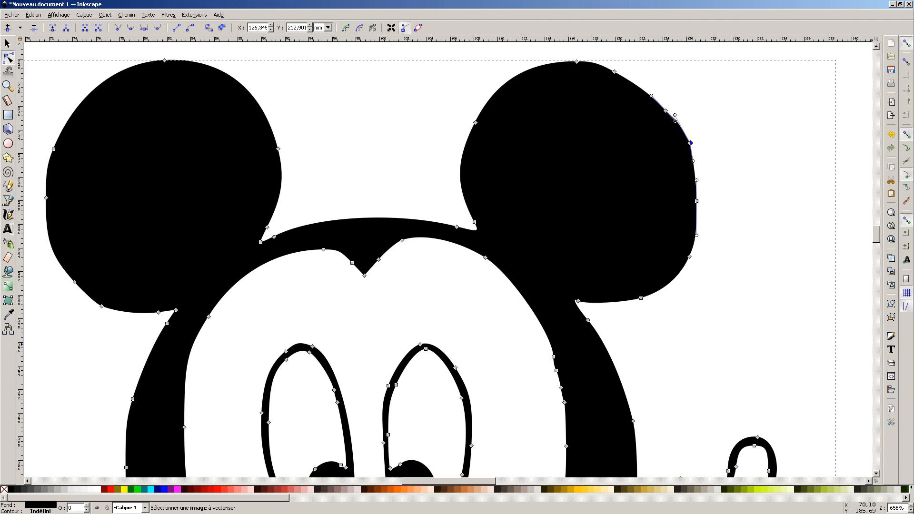
Step: Smooth the right ear's upper outer edge by adjusting its curve handles and deleting the surplus node at about X 124.45, Y 215.81 mm
left_click(910, 506)
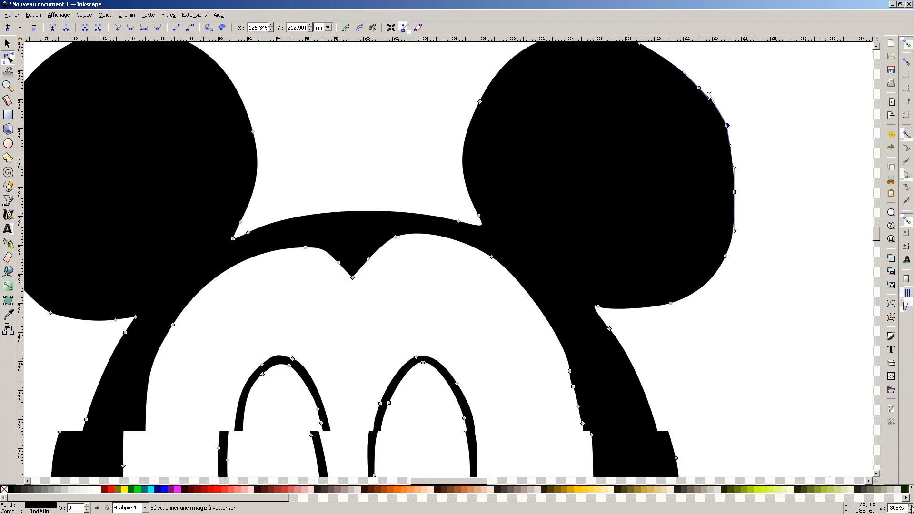
scroll(768, 407, "up", 6)
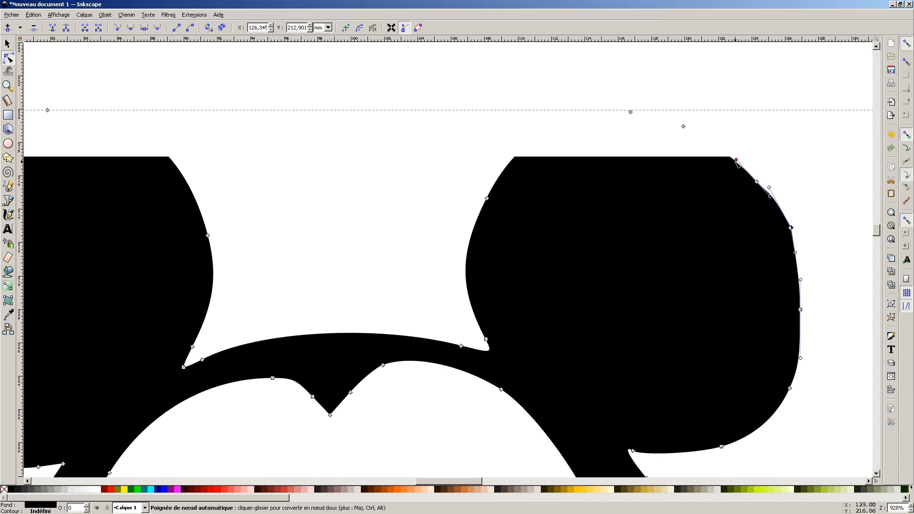
left_click_drag(736, 160, 736, 155)
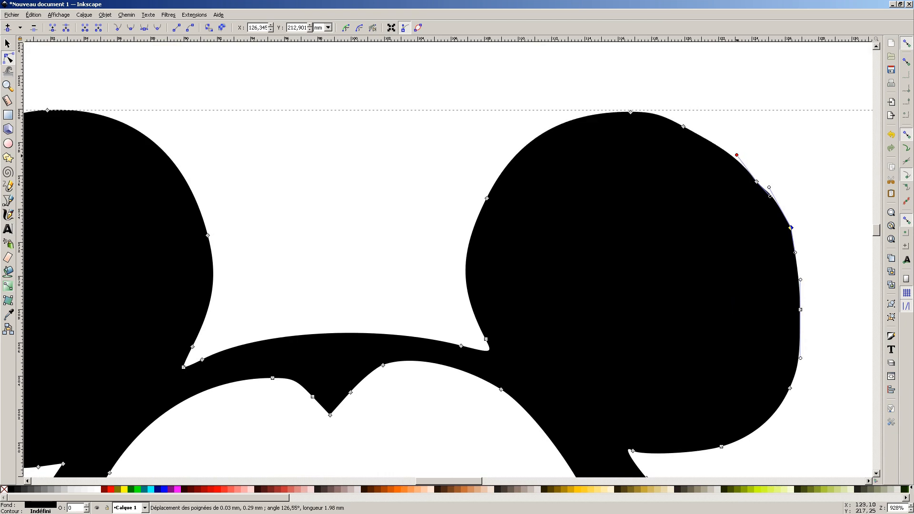
left_click(758, 183)
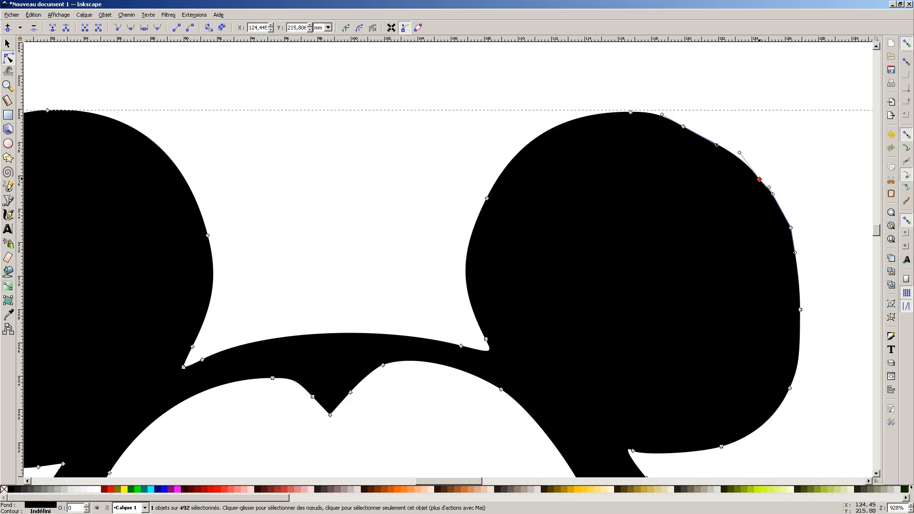
key("Delete")
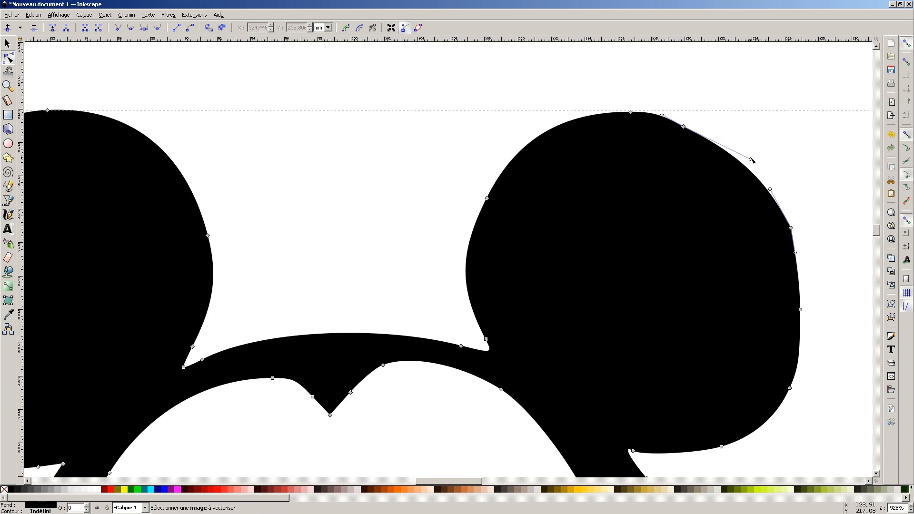
mouse_move(751, 159)
left_mouse_down()
mouse_move(758, 146)
mouse_move(750, 152)
left_mouse_up()
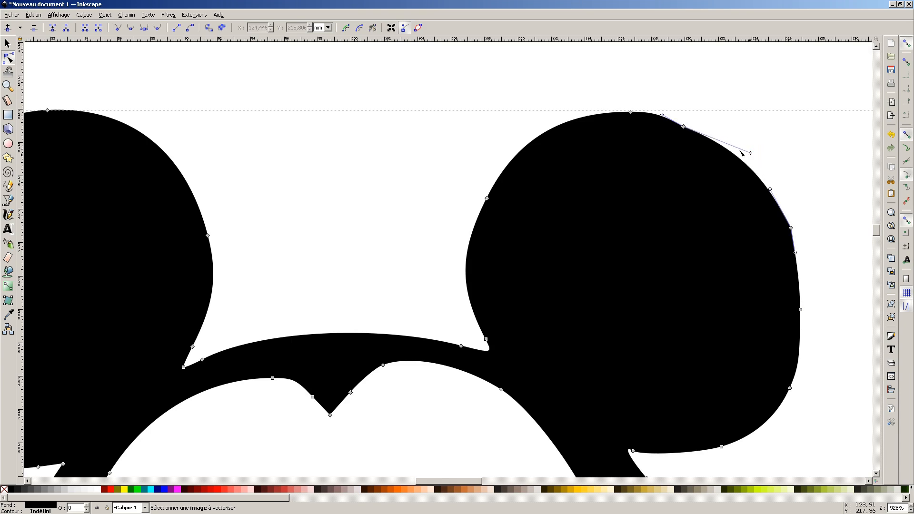
Step: Delete the two remaining surplus nodes on the right ear's upper outer contour, at about X 119.90 mm and X 126.35 mm
left_click(684, 126)
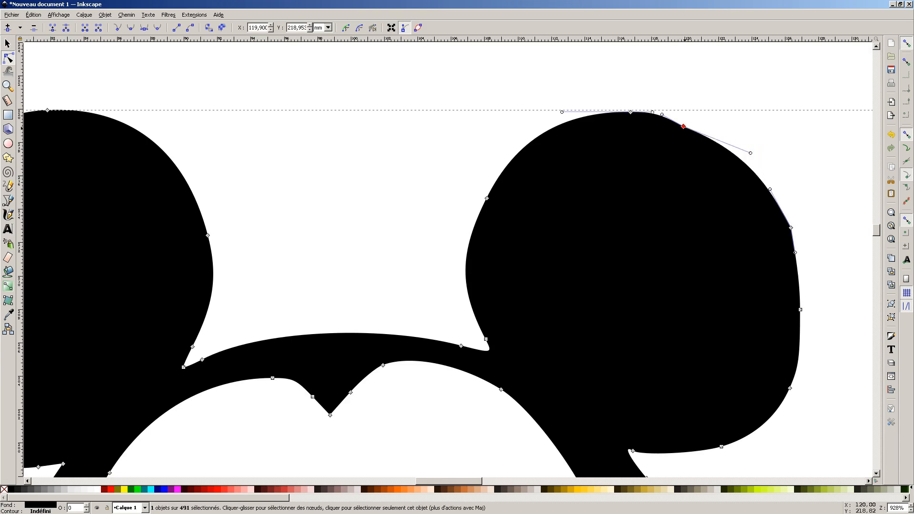
key("Delete")
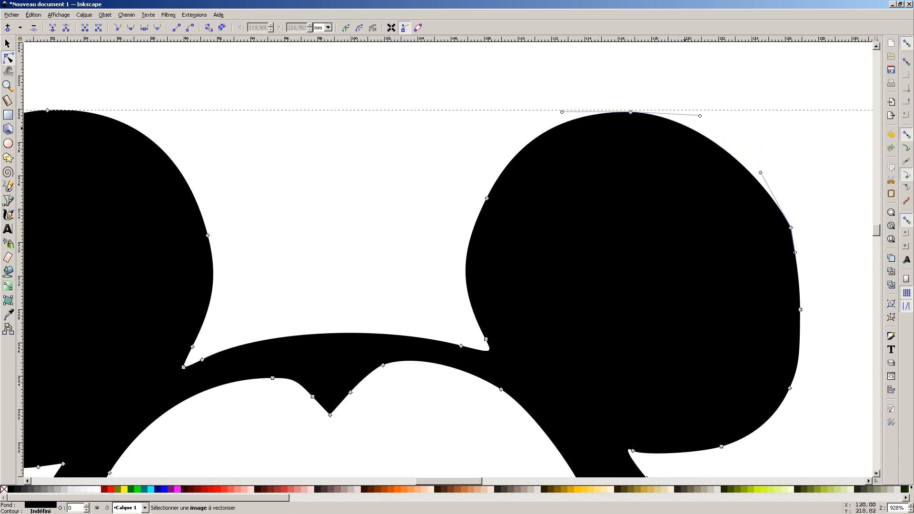
left_click(790, 229)
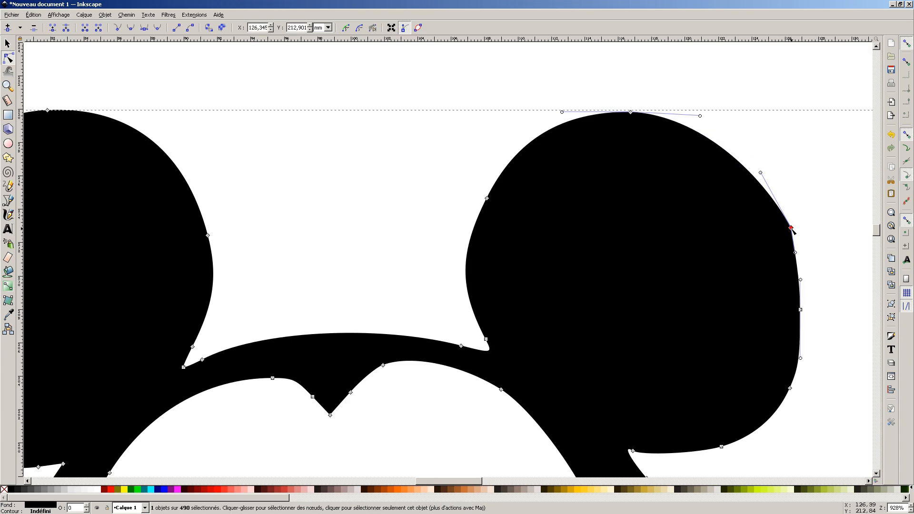
key("Delete")
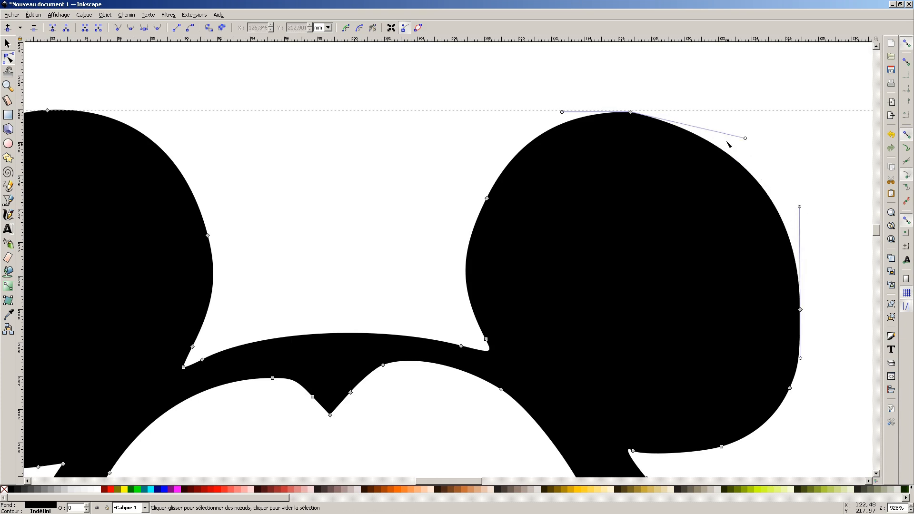
Step: Round the right ear's outer curve with the handles of its top and outer side nodes, and delete the side node
left_click(631, 112)
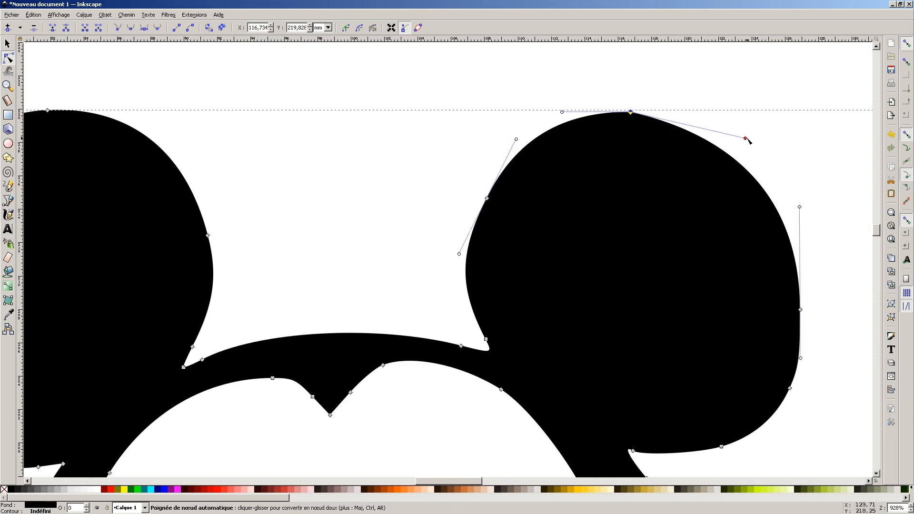
left_click_drag(745, 139, 747, 123)
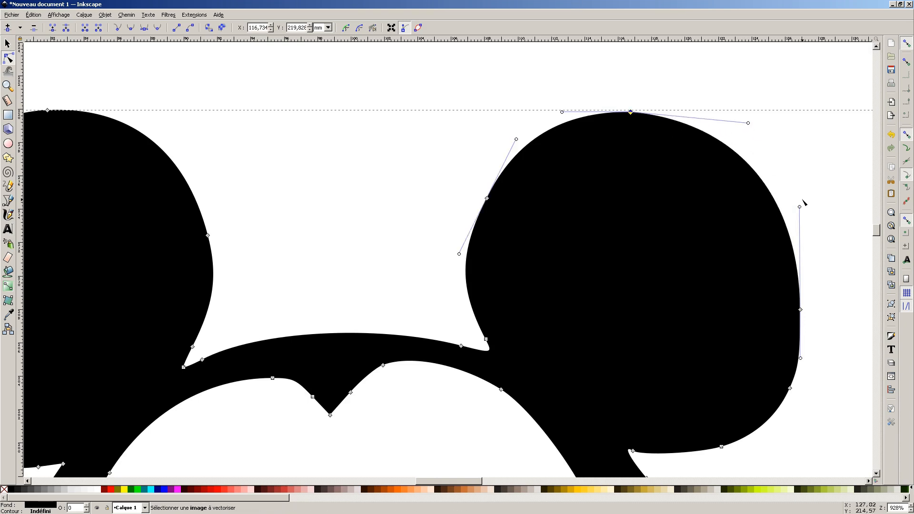
left_click_drag(801, 207, 808, 208)
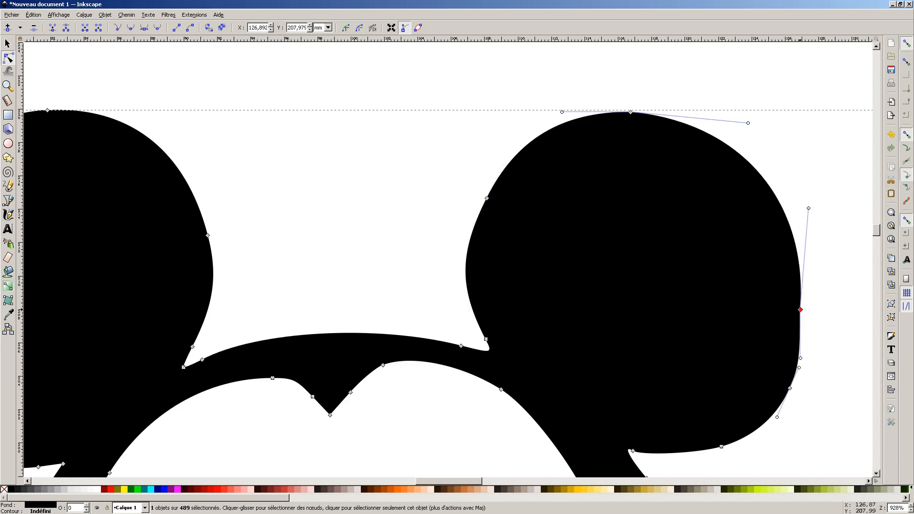
key("Delete")
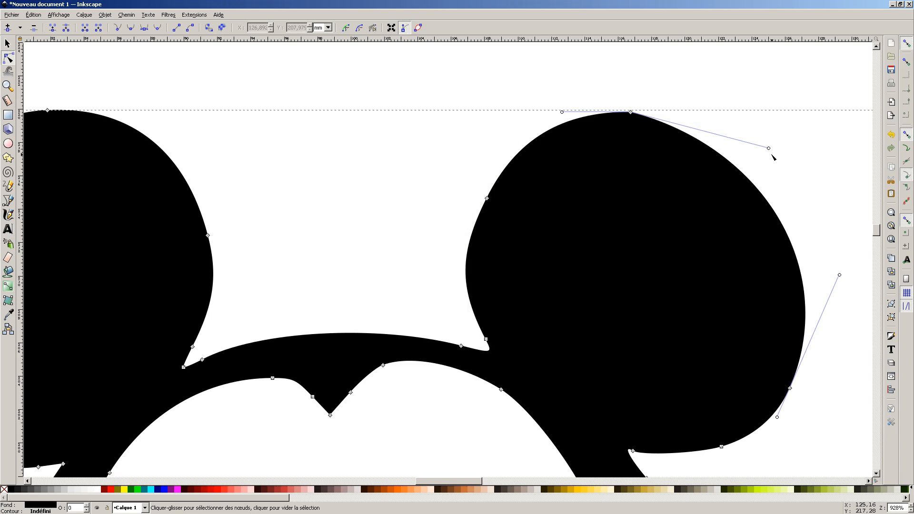
Step: Flatten the upper outer curve of the right ear with the outer handle of its top node
left_click_drag(768, 148, 773, 127)
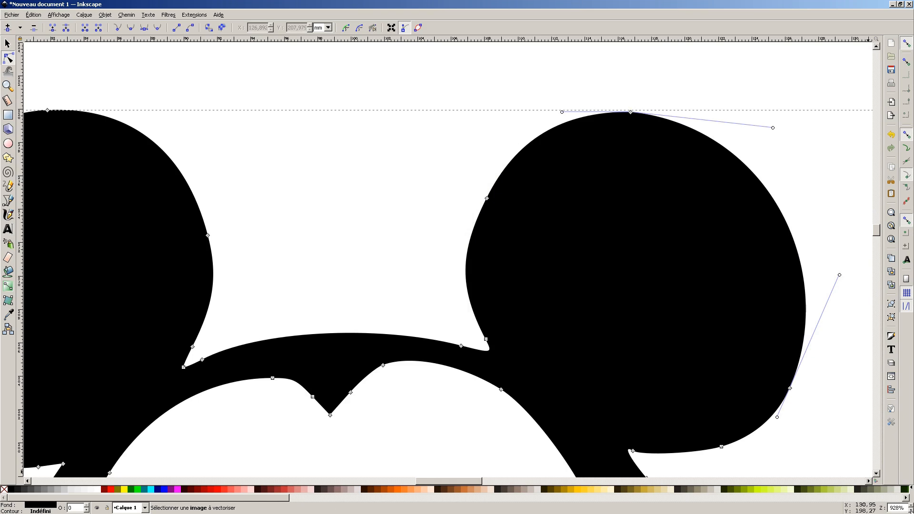
scroll(909, 510, "down", 8)
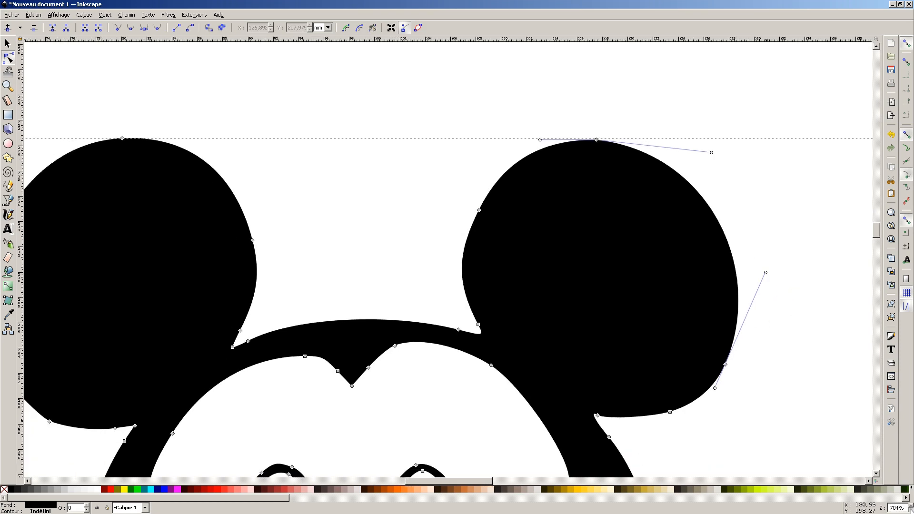
scroll(910, 510, "down", 2)
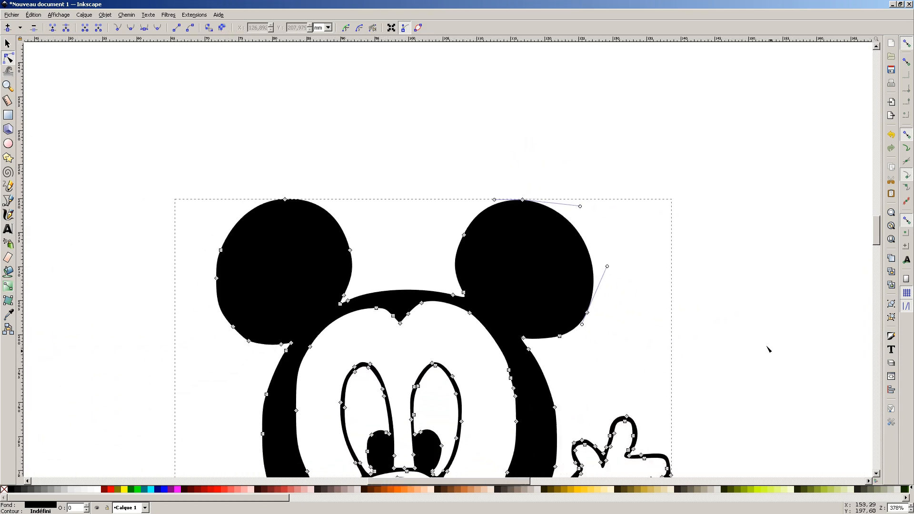
scroll(768, 349, "down", 6)
scroll(772, 369, "down", 2)
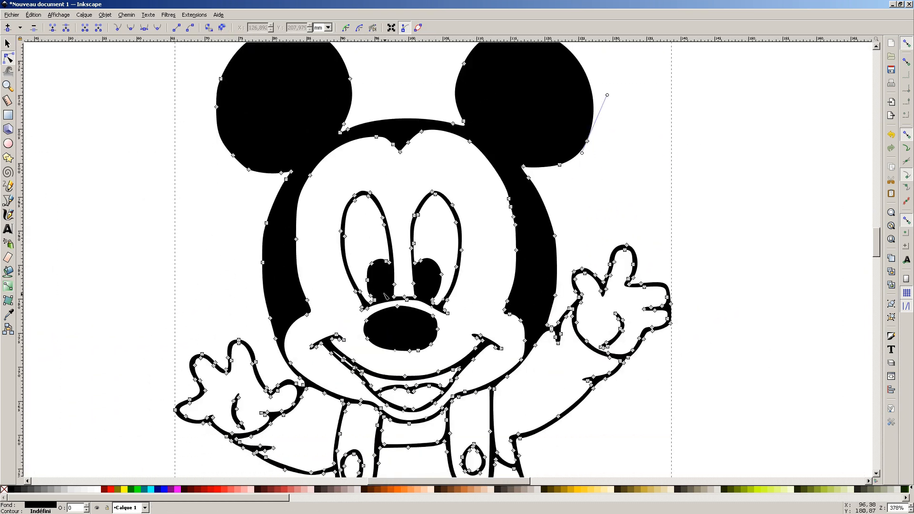
scroll(207, 257, "up", 3)
scroll(207, 247, "up", 2)
Step: Delete the left ear's three surplus outer and lower contour nodes, at about X 74.16, X 71.75 and X 76.47 mm
left_click(221, 212)
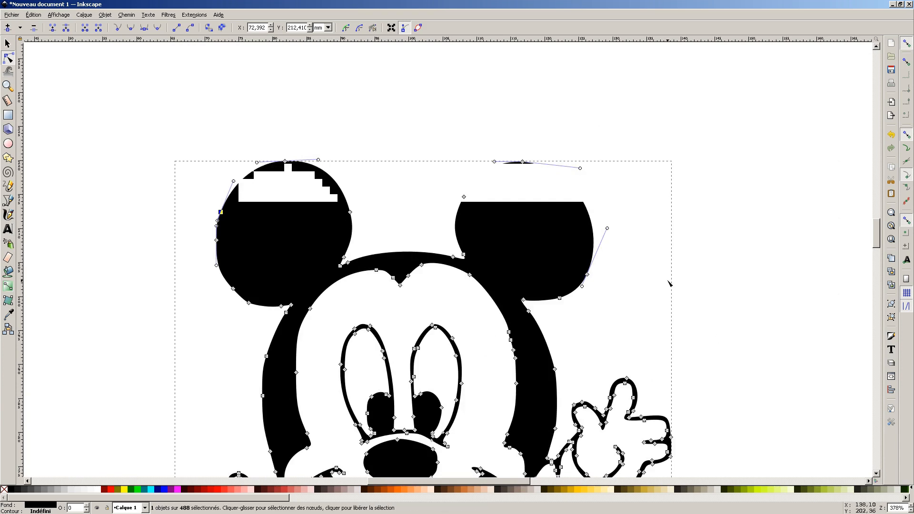
left_click(911, 506)
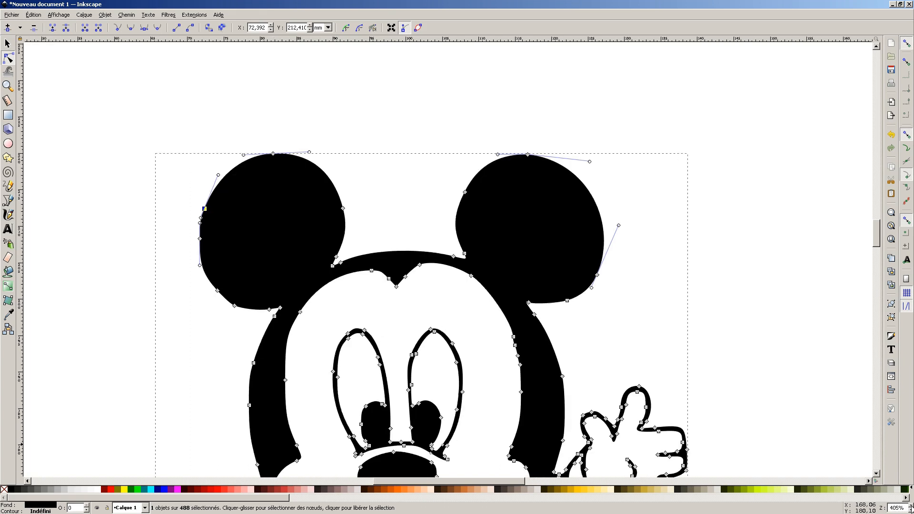
left_click(910, 507)
left_click(910, 506)
left_click(910, 506)
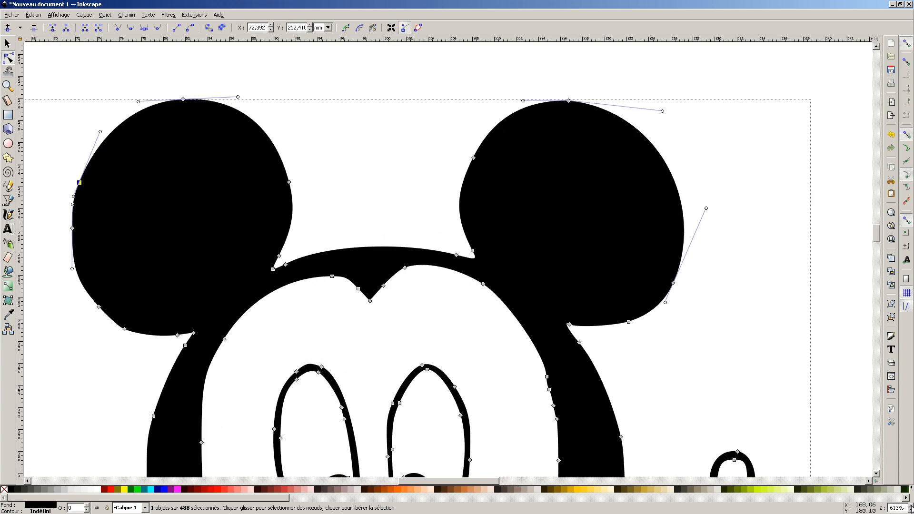
left_click(910, 507)
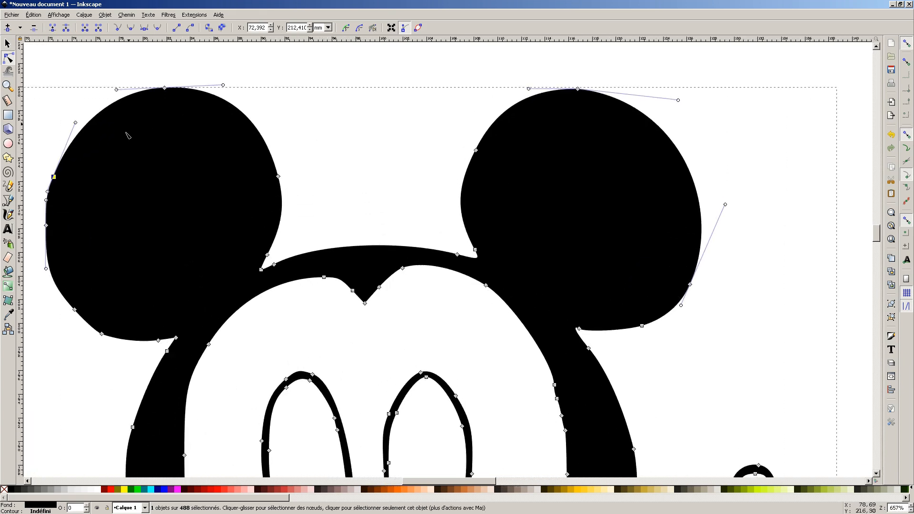
left_click(74, 310)
key("Delete")
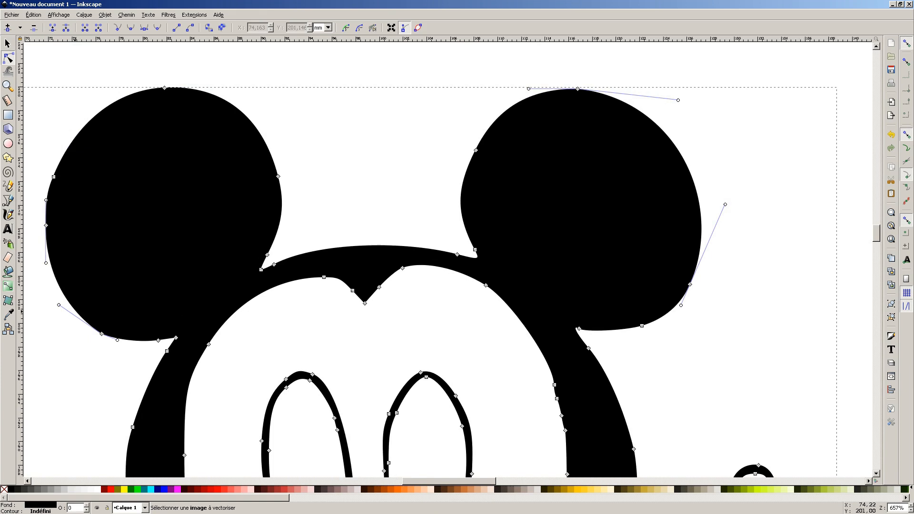
left_click(46, 226)
key("Delete")
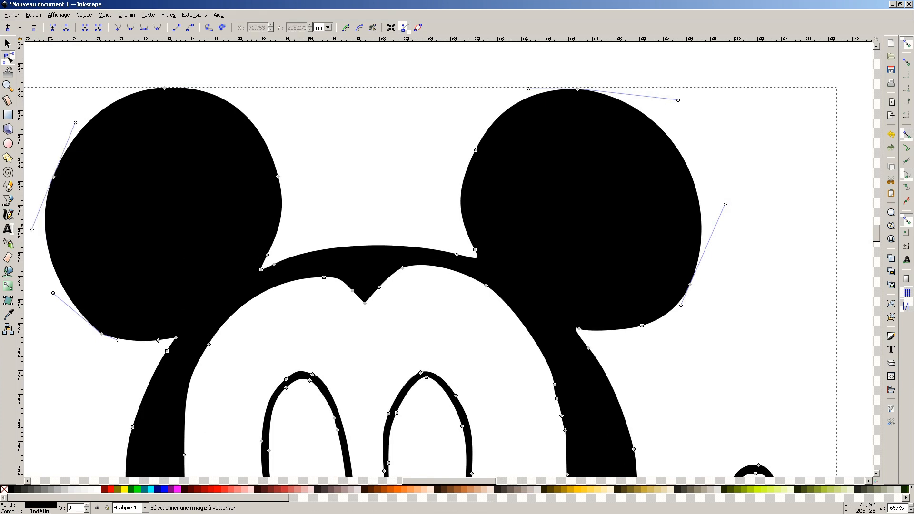
left_click(103, 334)
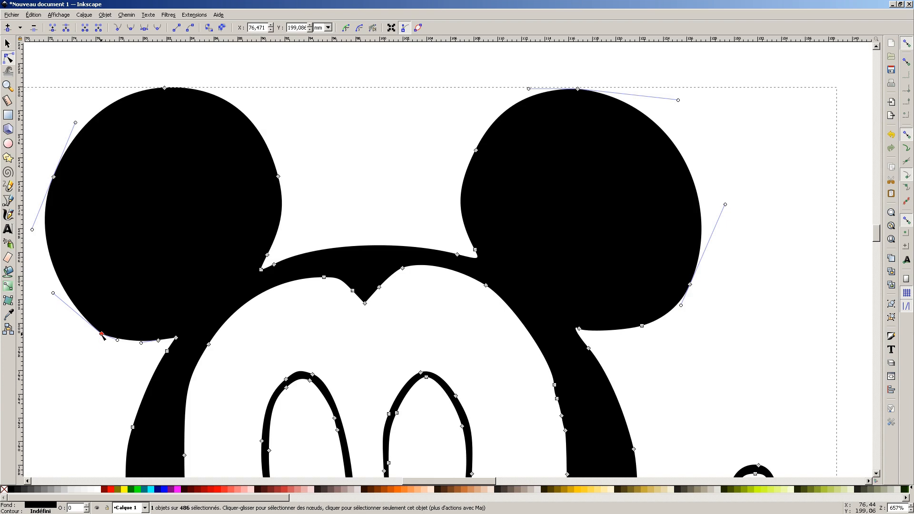
key("Delete")
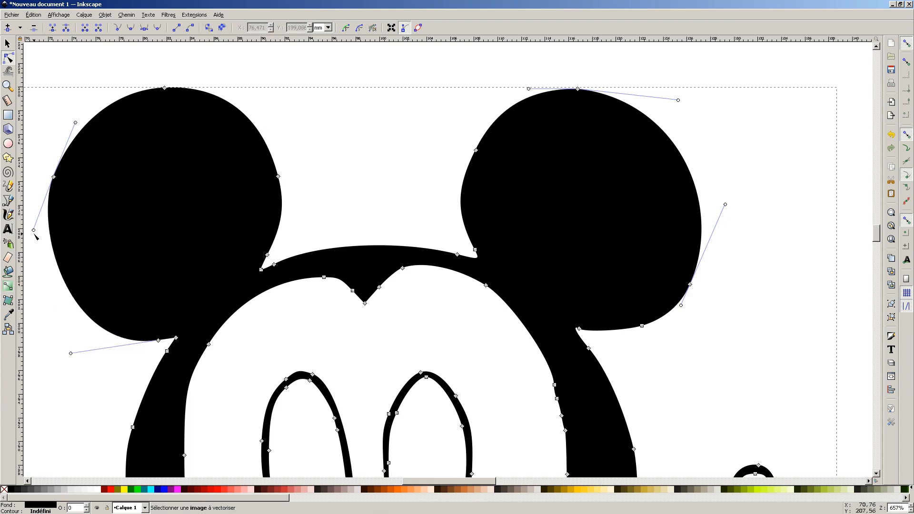
Step: Round the left ear's outer contour by adjusting both handles of its outer side node and the handle of its lower node
left_click_drag(34, 230, 24, 237)
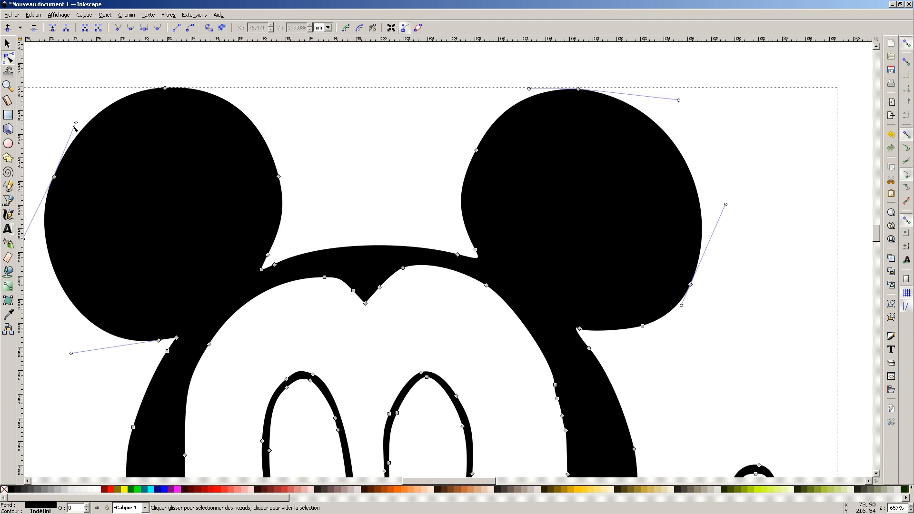
left_click_drag(76, 122, 82, 125)
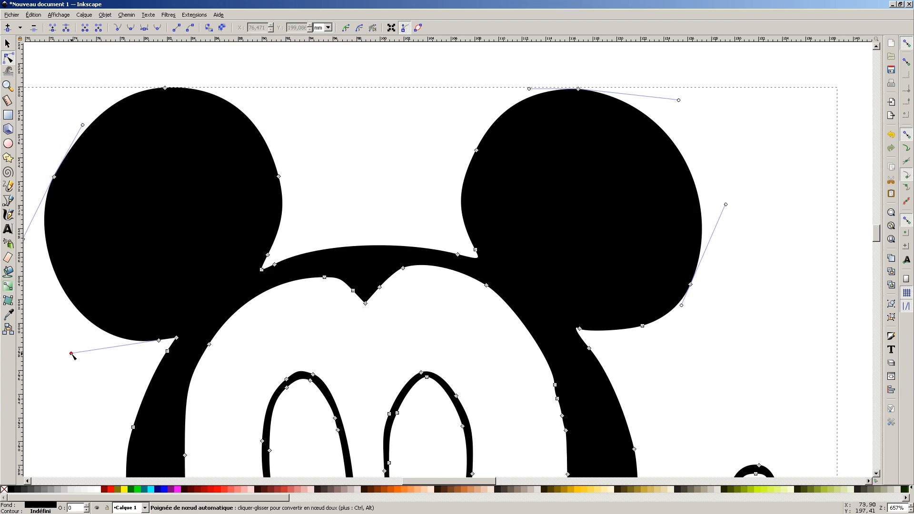
left_click_drag(71, 353, 71, 348)
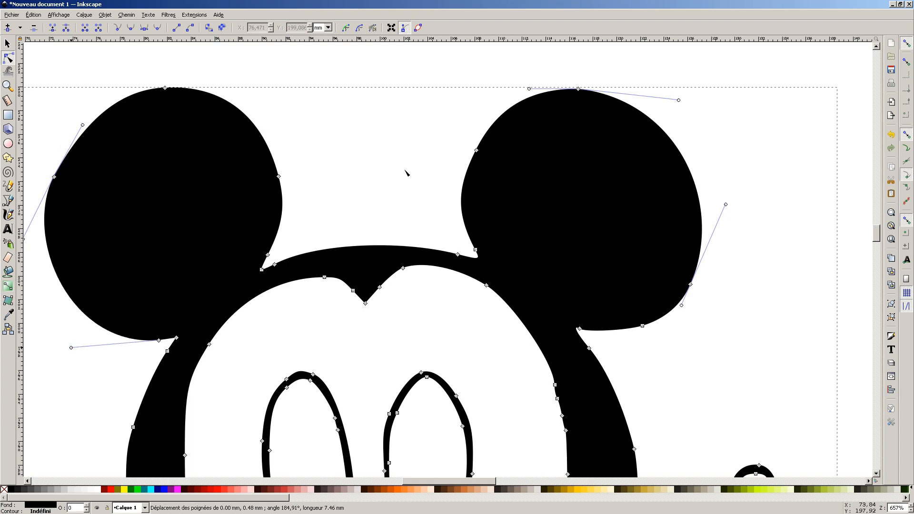
Step: Delete the left ear's inner side node at about X 91.42 mm and its top node at about X 81.81 mm, and leave node editing
left_click(279, 177)
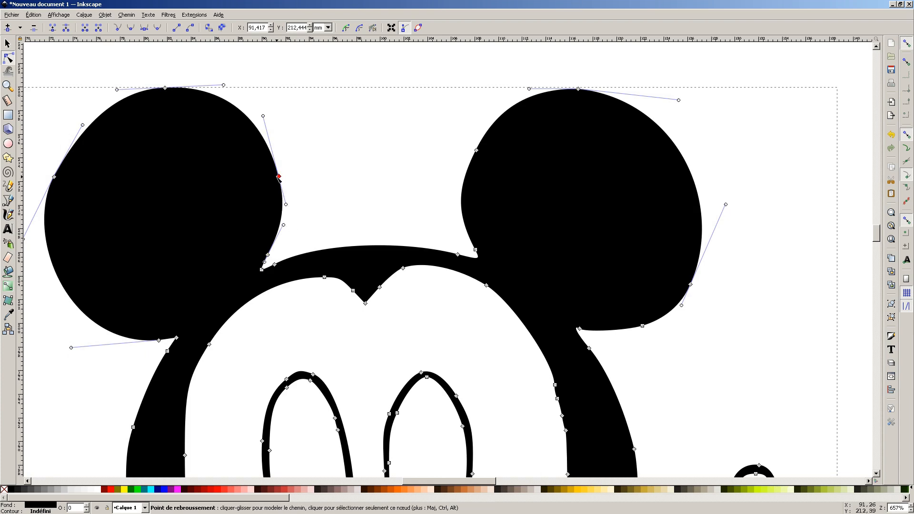
key("Delete")
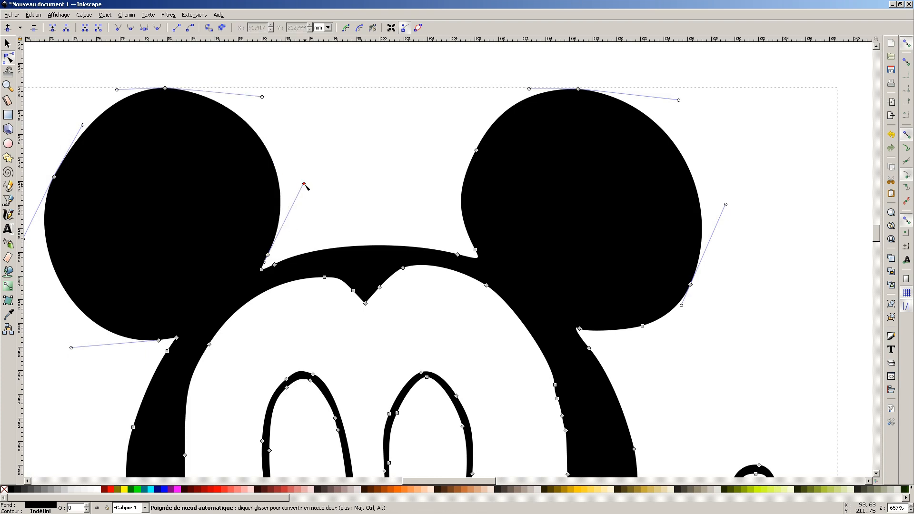
left_click(164, 88)
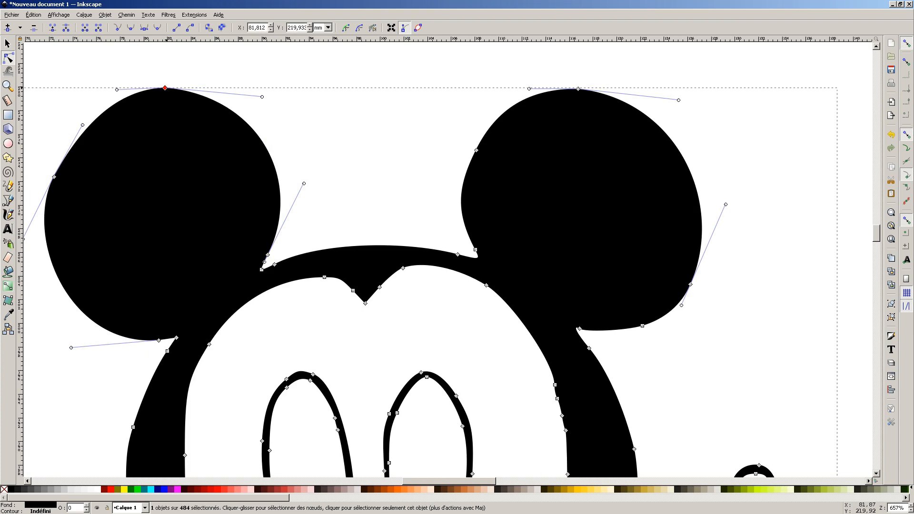
key("Delete")
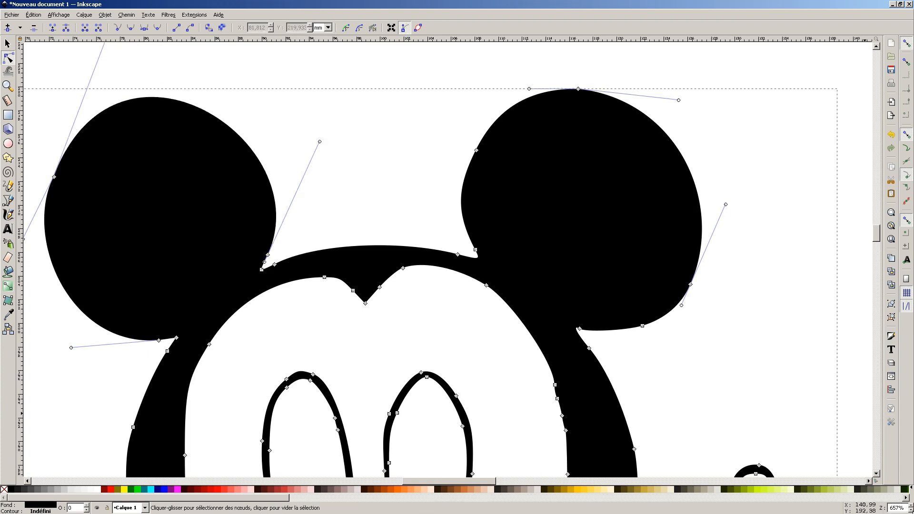
left_click(910, 511)
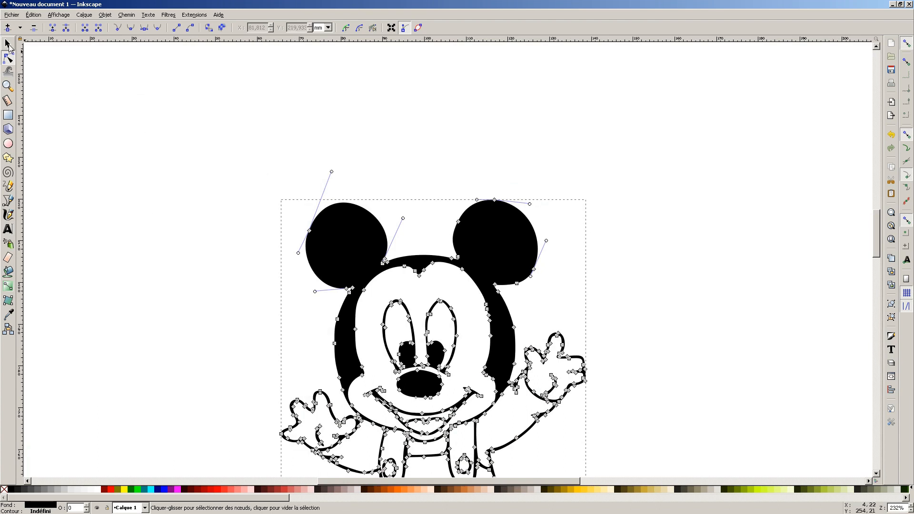
left_click(8, 46)
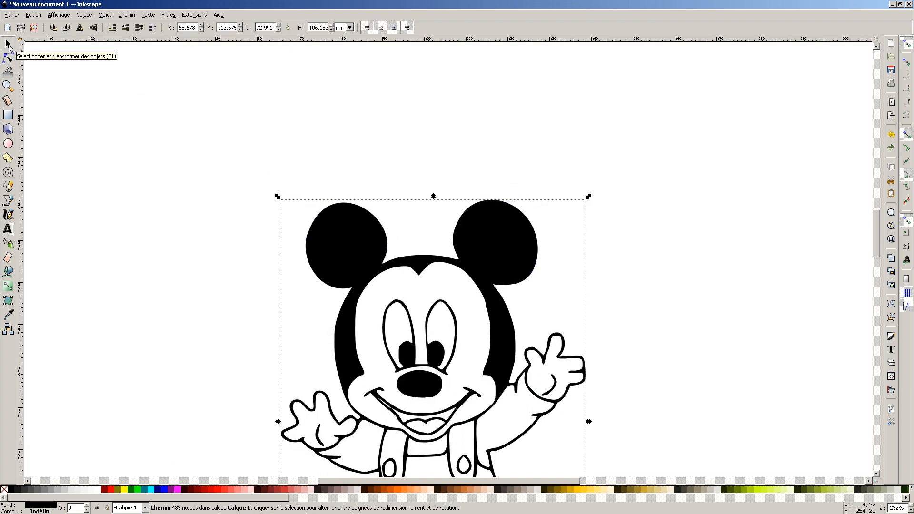
Step: Draw a closed four-sided pocket with sides about 5.8 mm long on the left part of the overalls with the Bézier tool
scroll(568, 395, "down", 12)
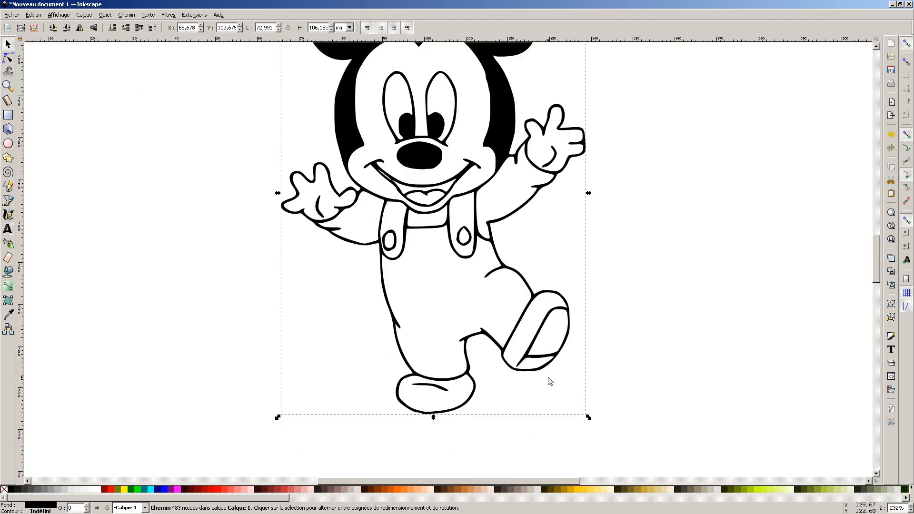
scroll(550, 381, "up", 2)
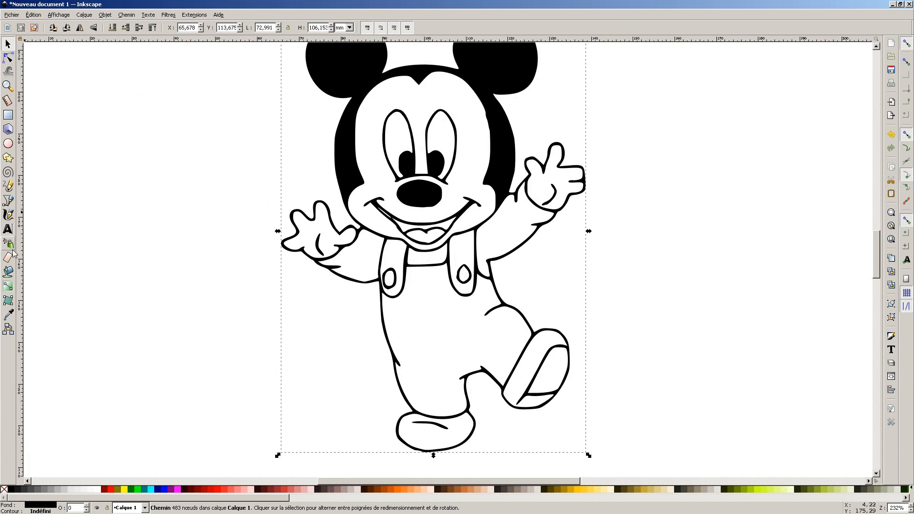
left_click(9, 200)
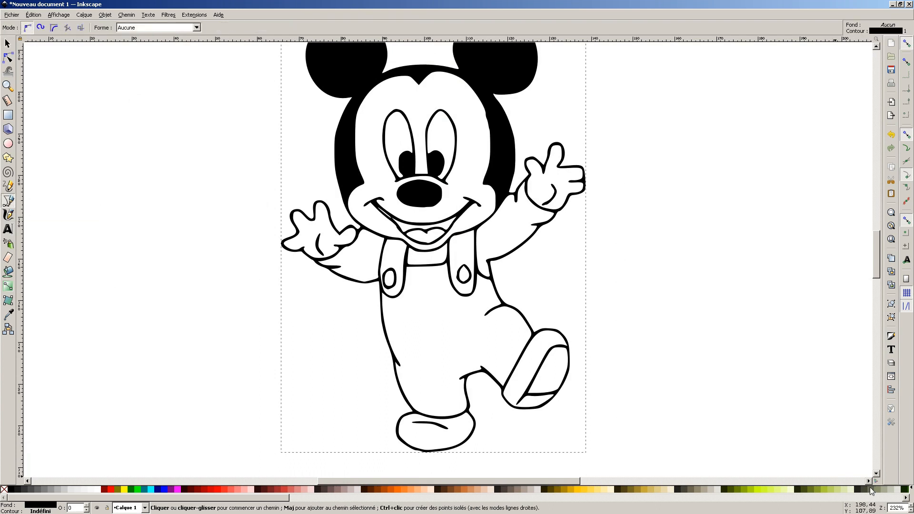
left_click(911, 507)
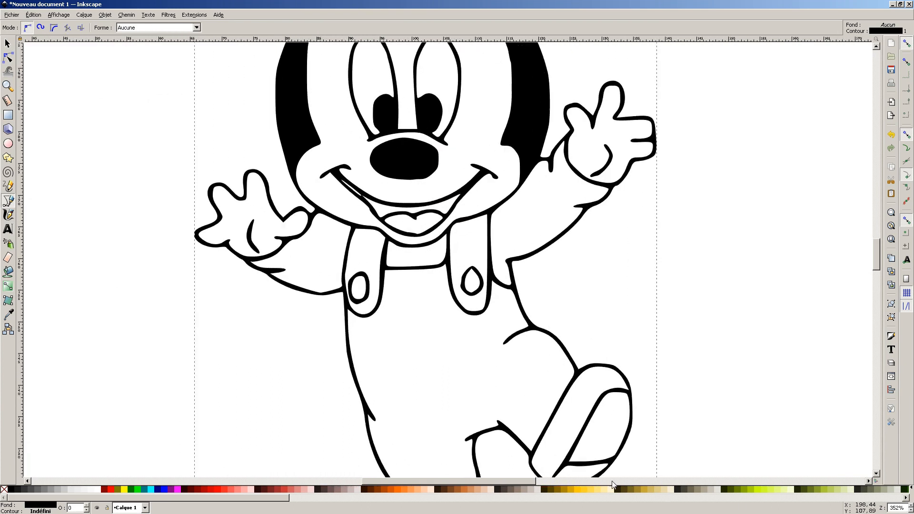
left_click(379, 356)
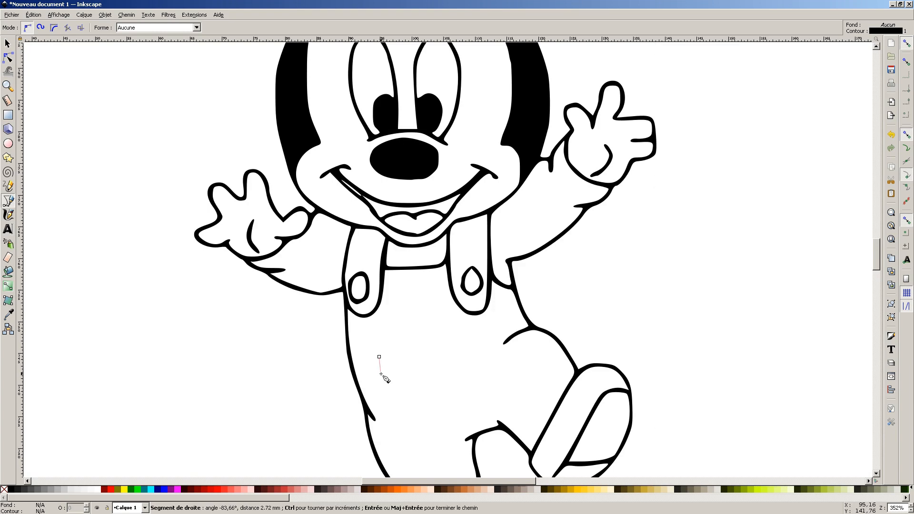
left_click(381, 393)
left_click(415, 392)
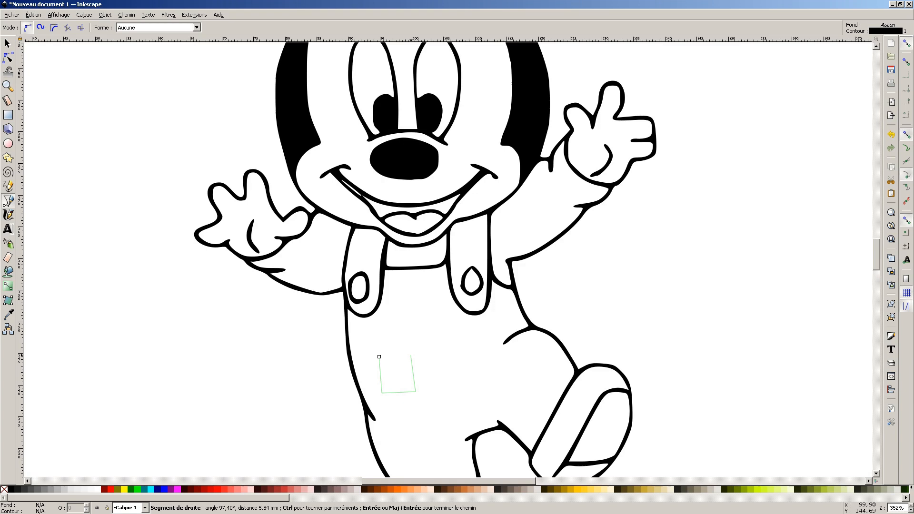
left_click(412, 355)
left_click(379, 356)
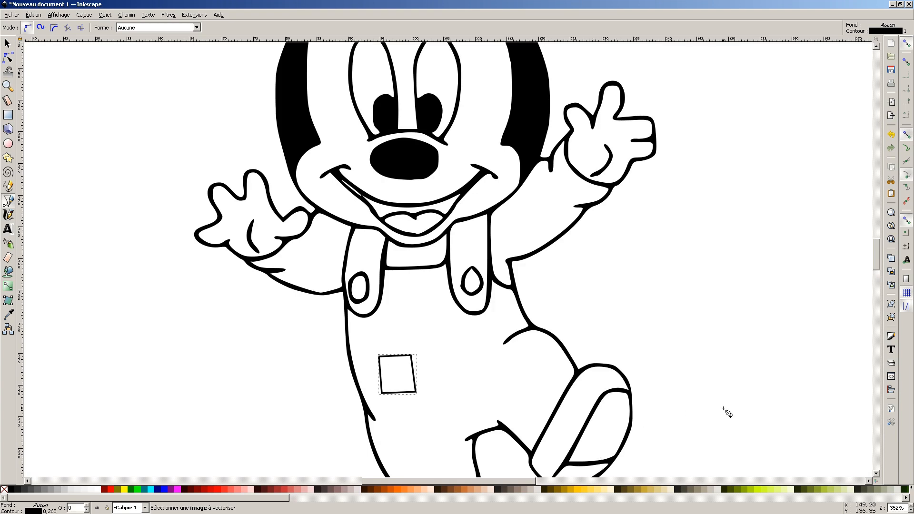
Step: Reshape the pocket into a trapezoid about 8.8 mm wide and 6.2 mm high by moving its upper corner nodes outward
left_click(12, 58)
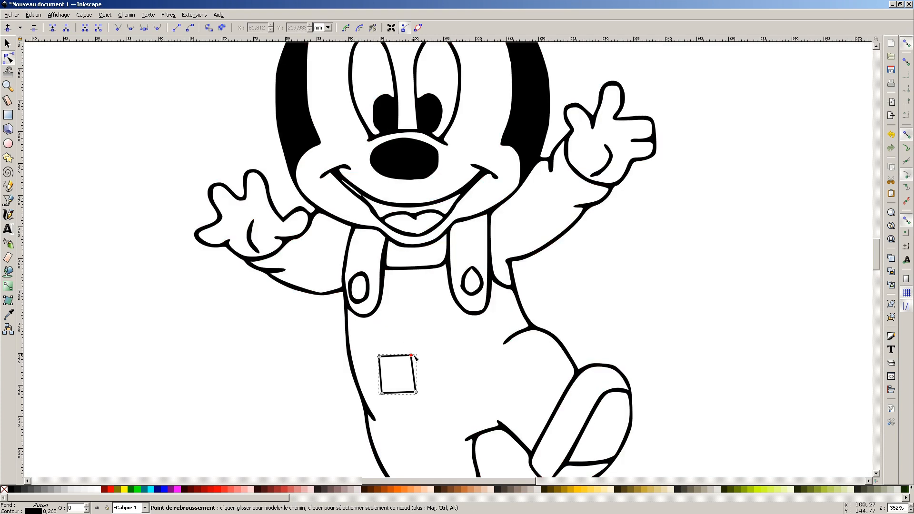
mouse_move(413, 356)
left_mouse_down()
mouse_move(372, 358)
mouse_move(423, 357)
left_mouse_up()
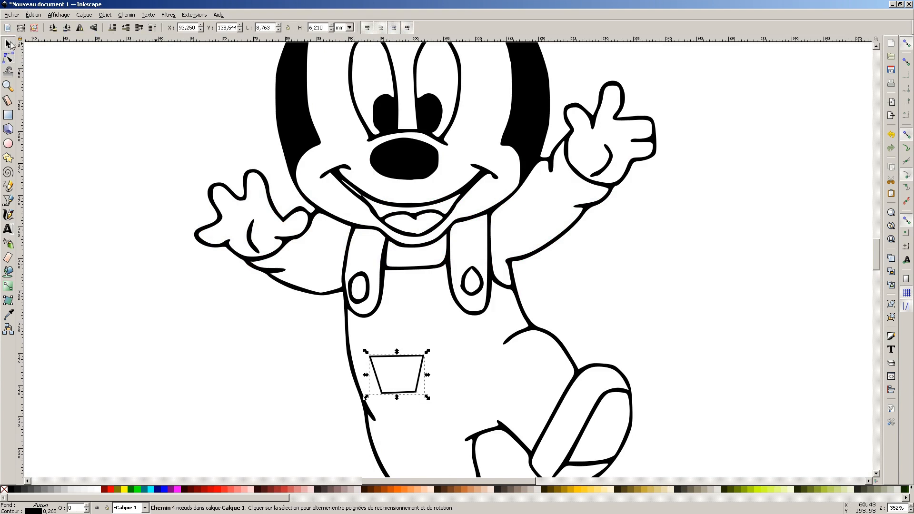
left_click(8, 44)
Step: Move the pocket slightly down and to the right on the overalls, to about X 94.2, Y 135.8 mm, and deselect it
left_click(402, 375)
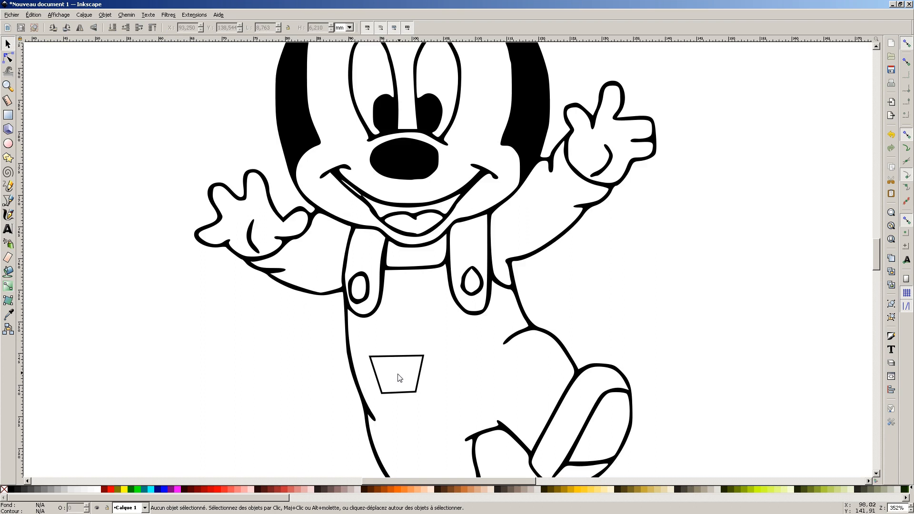
left_click(393, 356)
left_click_drag(393, 355, 403, 376)
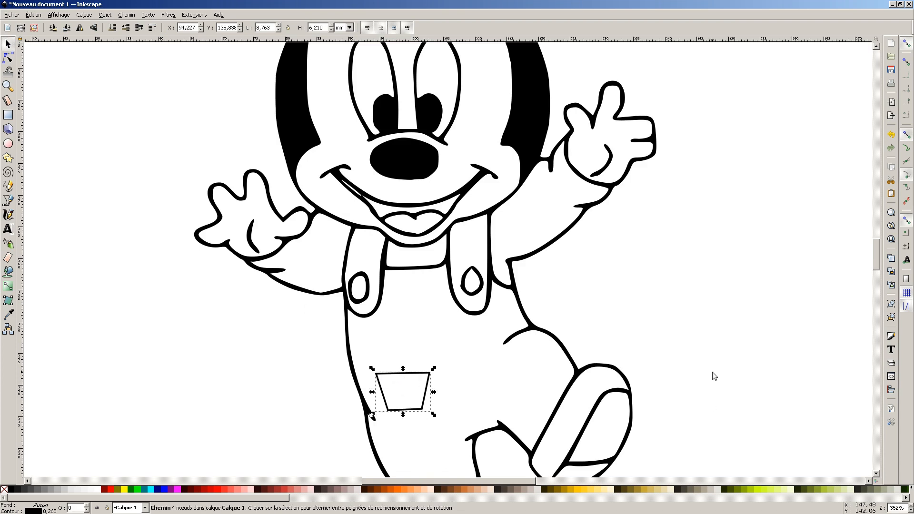
left_click(714, 376)
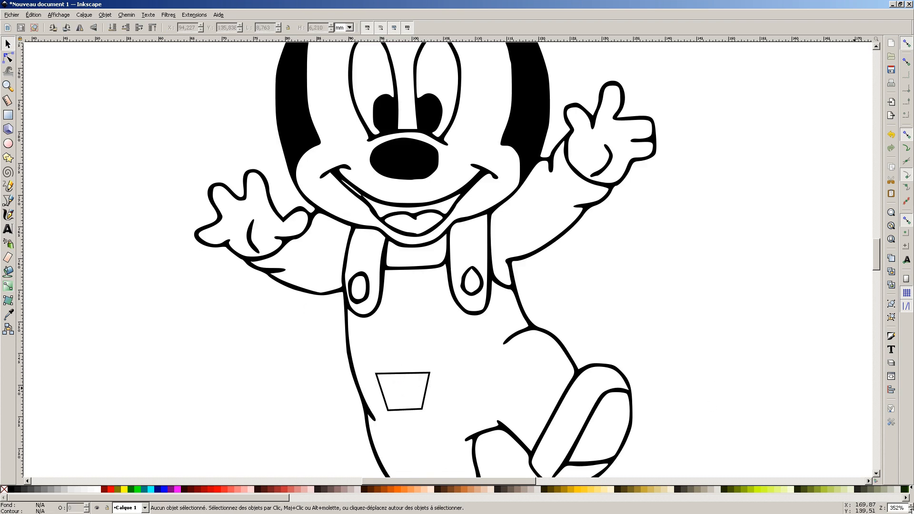
Step: Review the whole character on the page with the smoothed ears and the added pocket
left_click(910, 511)
left_click(910, 511)
left_click(910, 511)
left_click(911, 511)
left_click(910, 510)
left_click(910, 511)
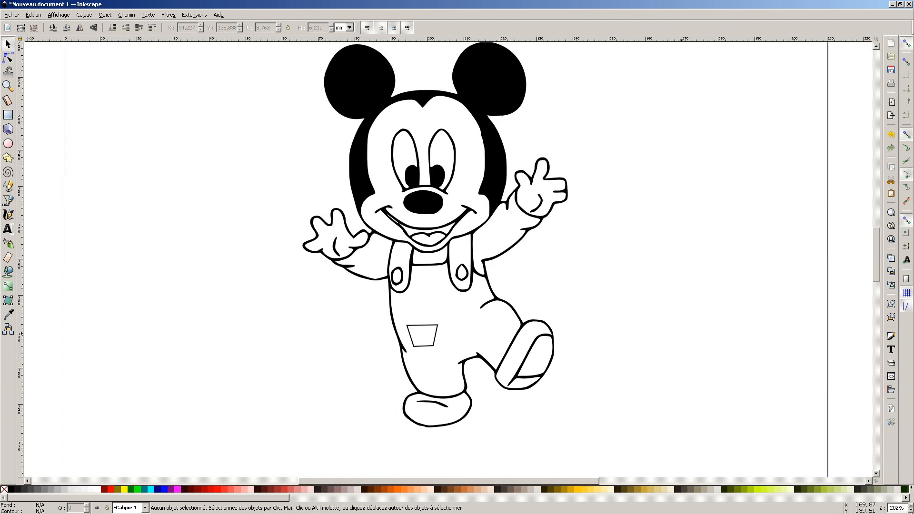
left_click(910, 511)
left_click(910, 510)
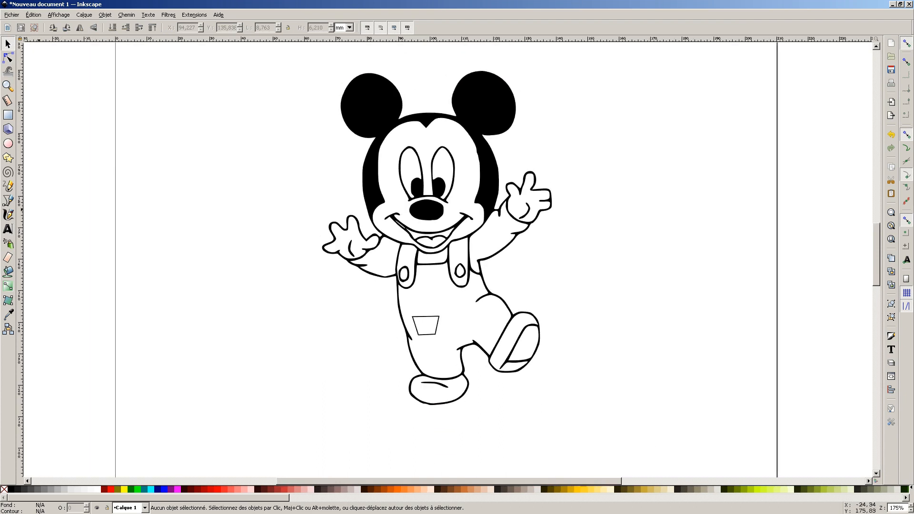